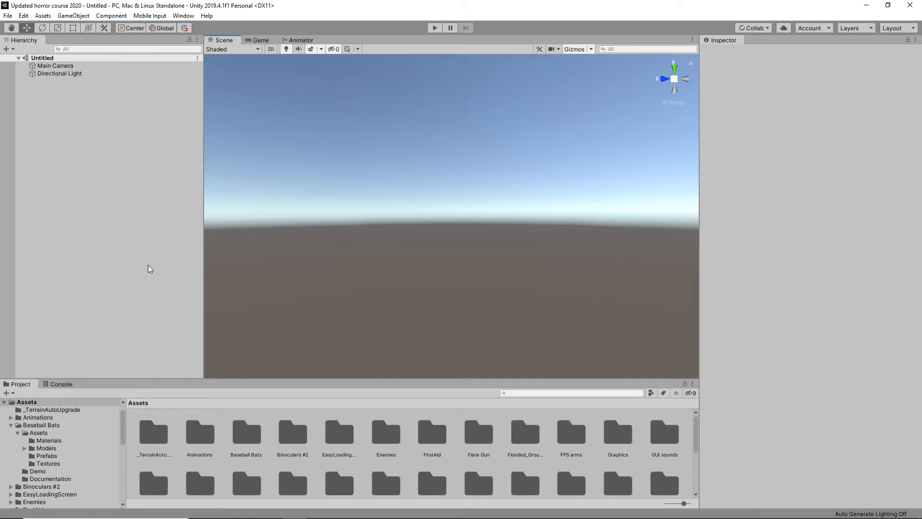
left_click(7, 16)
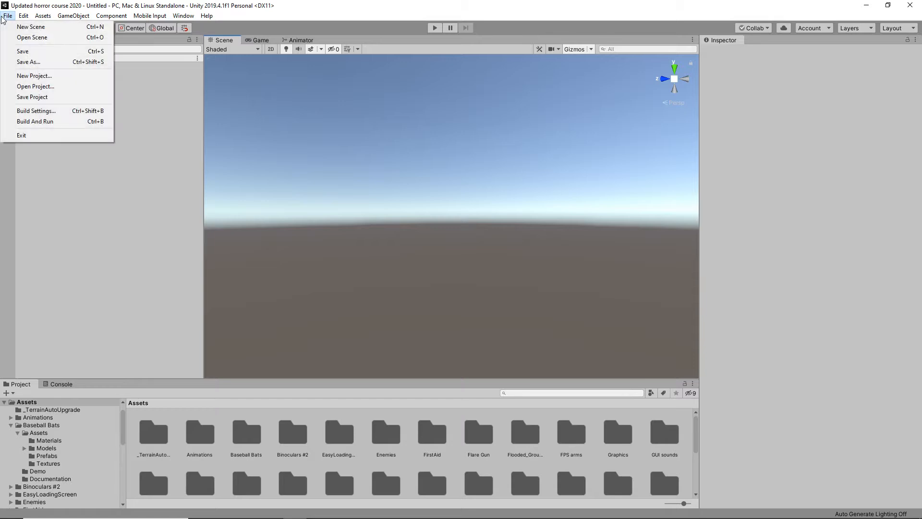
left_click(118, 296)
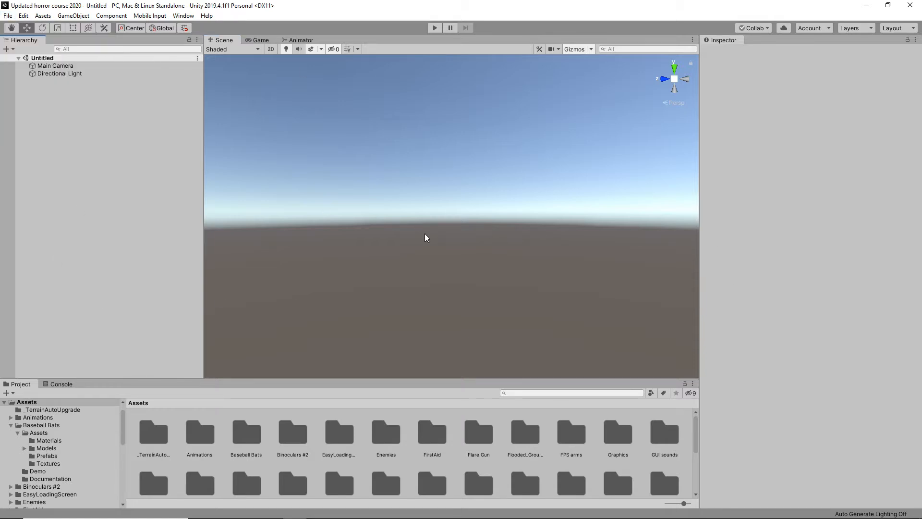
- Add the Mob_Baseball_Bat_12 prefab from the Baseball Bats prefabs folder to the scene and frame it in the view
double_click(247, 437)
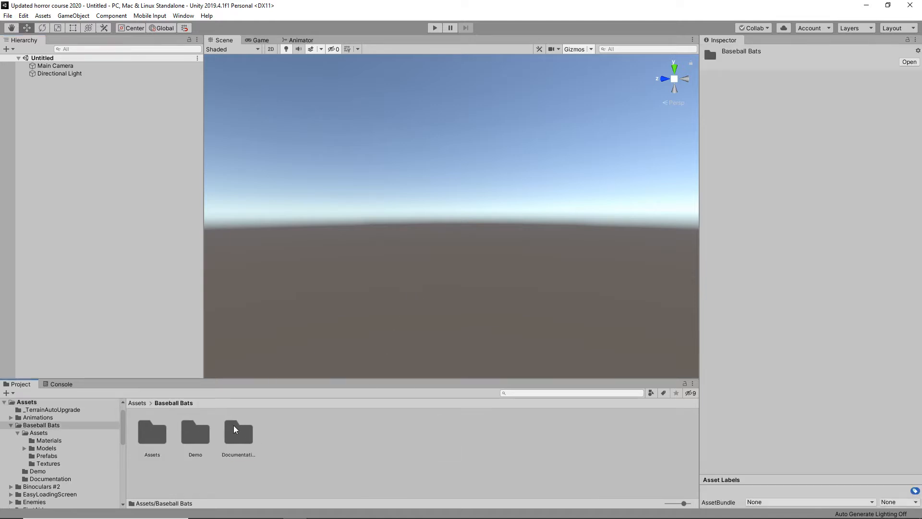
double_click(151, 439)
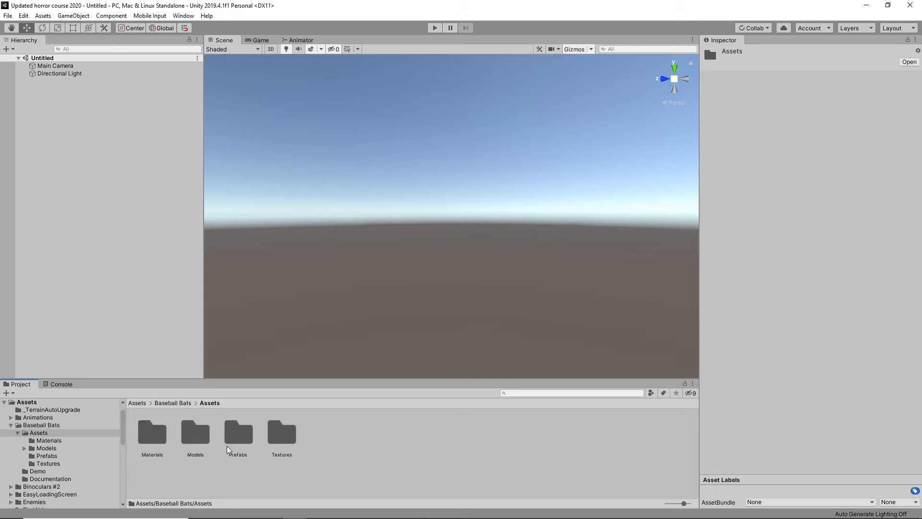
double_click(247, 440)
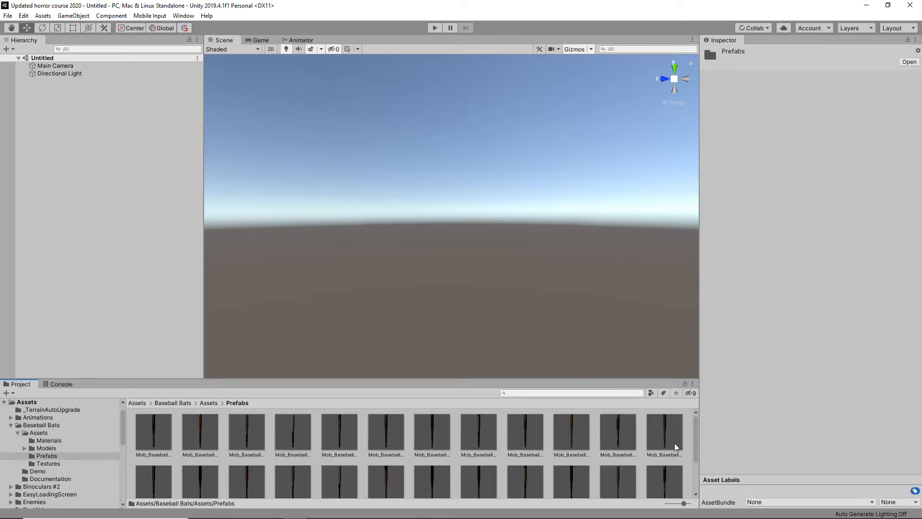
left_click_drag(673, 442, 53, 145)
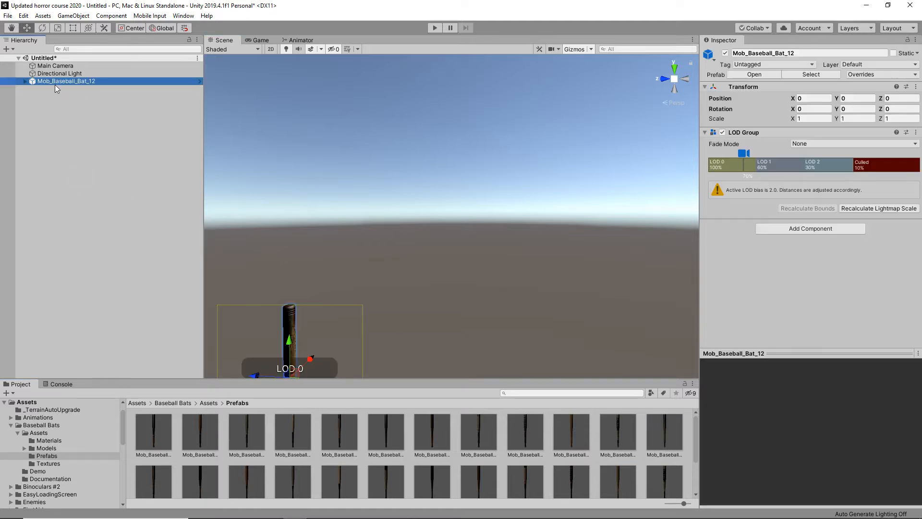
double_click(54, 81)
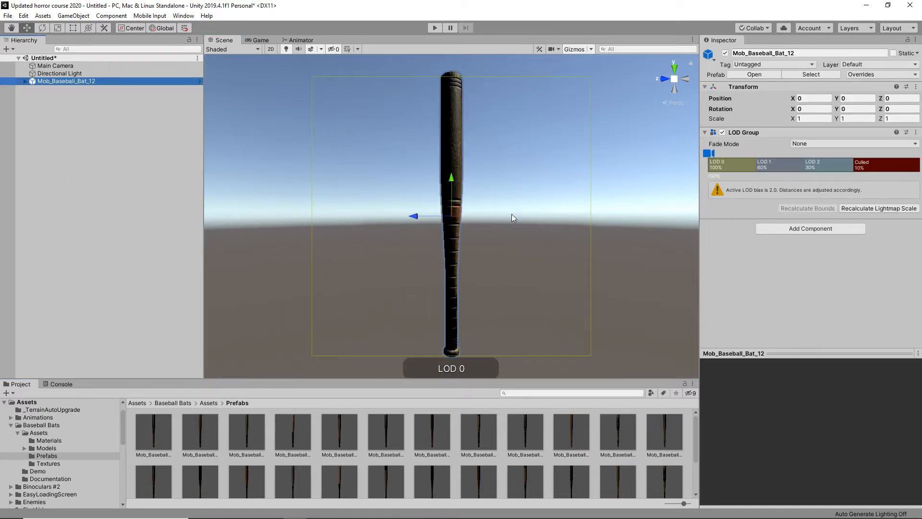
- Rotate the baseball bat to about -54 degrees around X so it lies diagonally in the view
key("e")
left_click(451, 161)
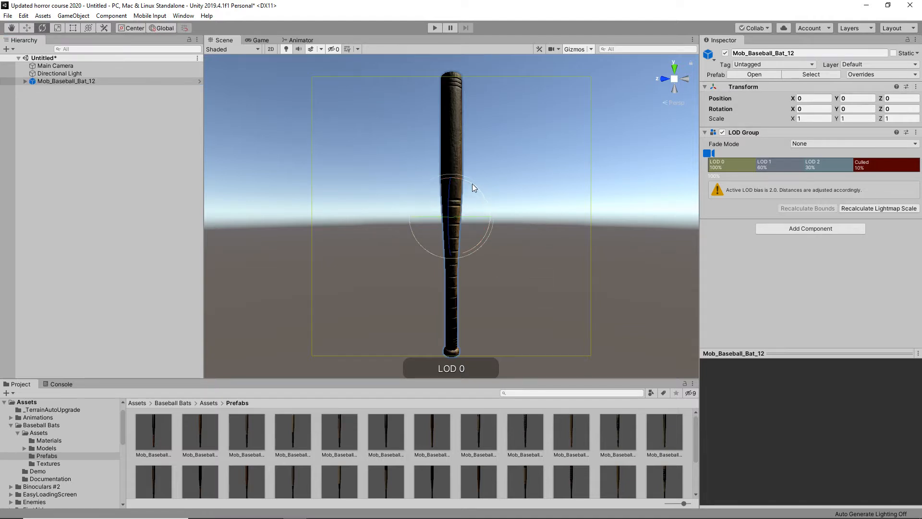
left_click_drag(467, 182, 523, 220)
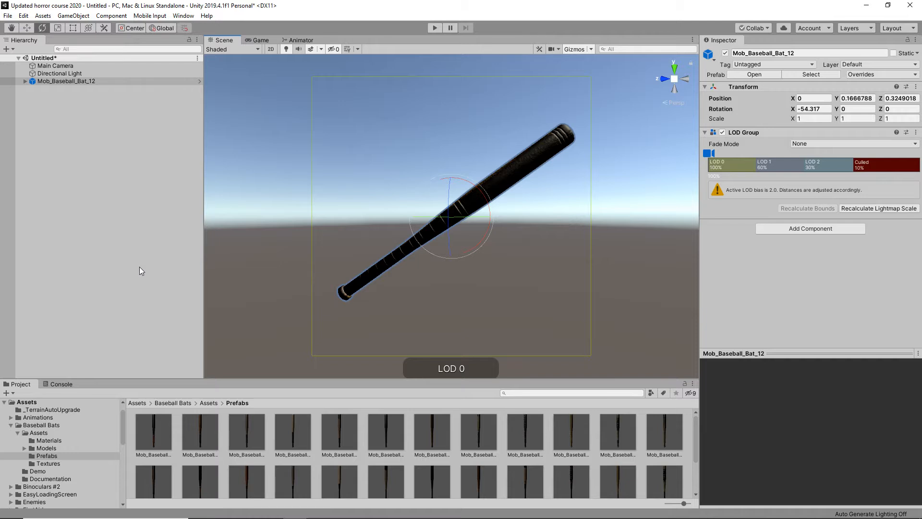
- Align the Main Camera with the current scene view so that it frames the bat
left_click(258, 40)
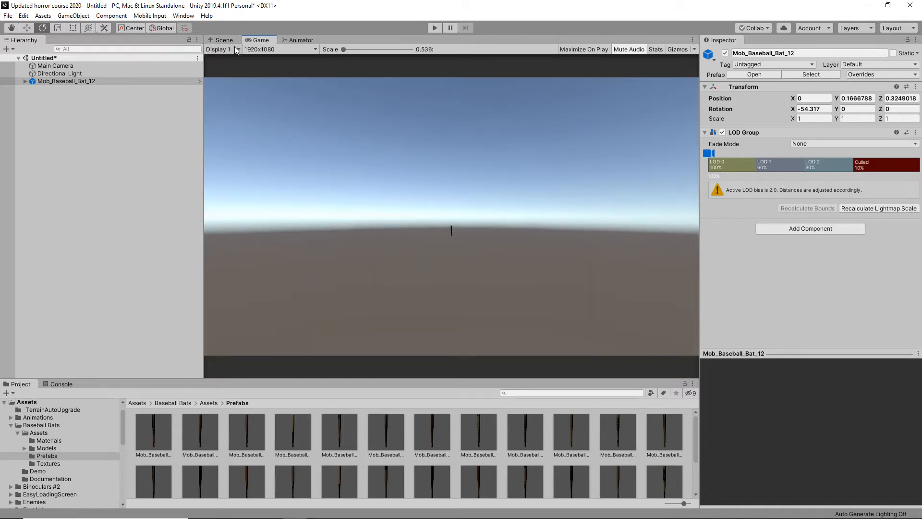
left_click(221, 40)
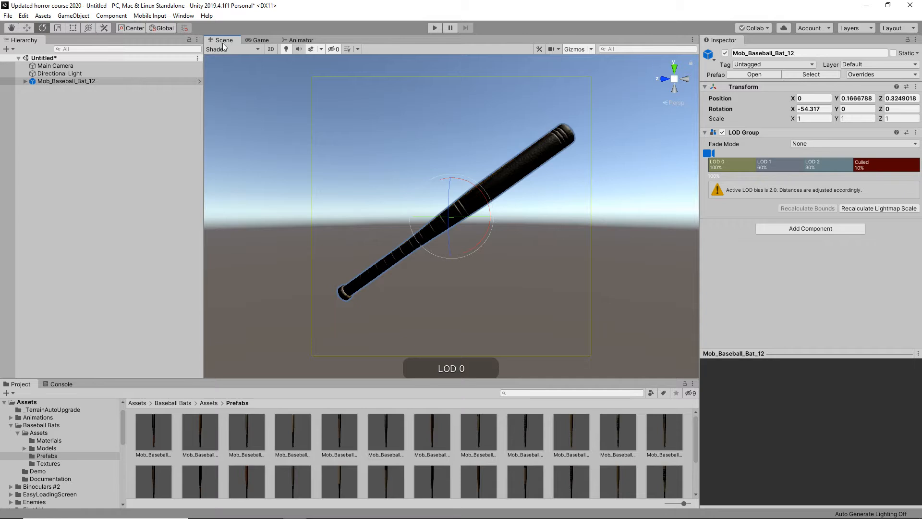
left_click(57, 65)
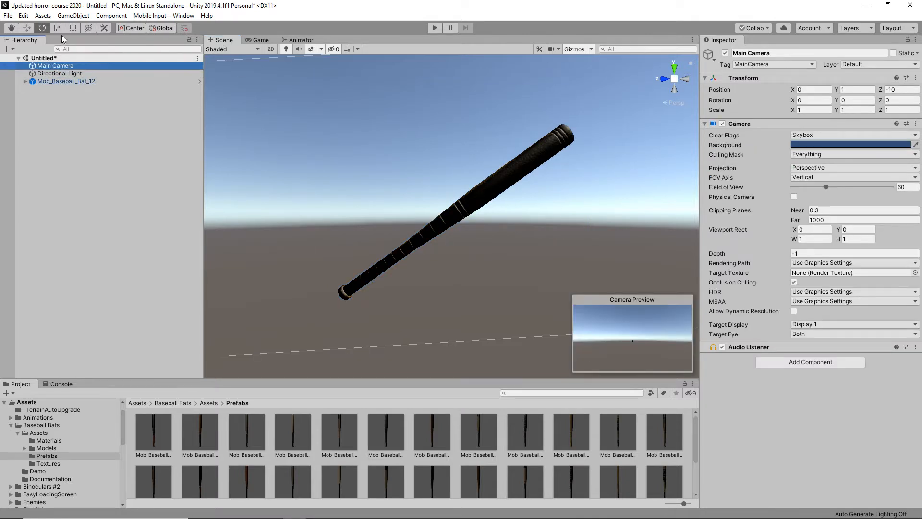
left_click(73, 16)
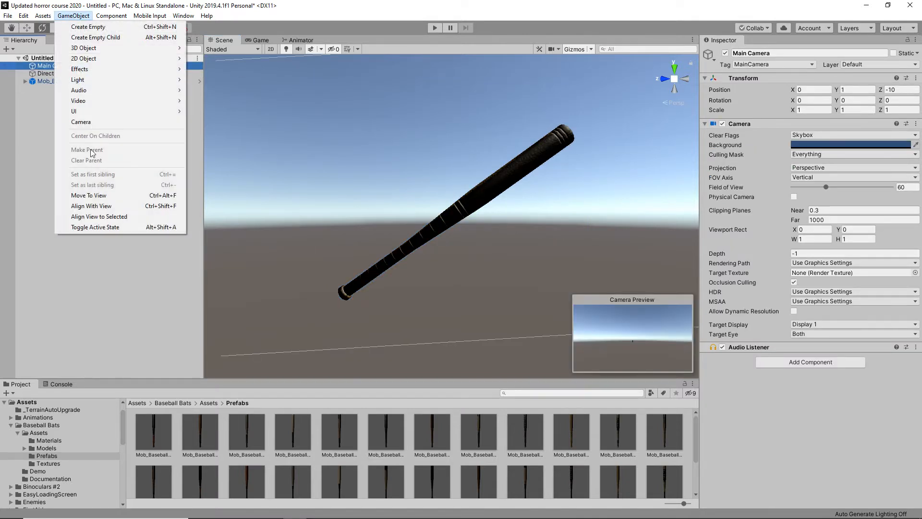
left_click(96, 205)
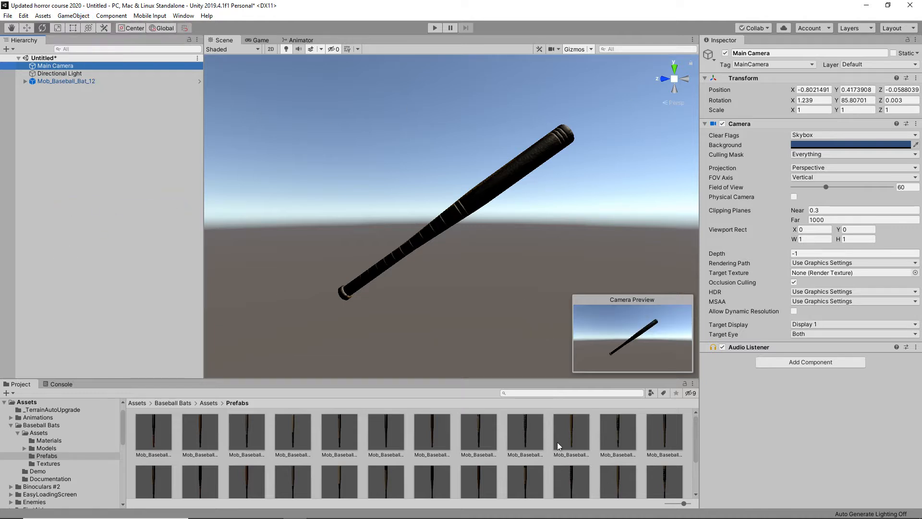
- Reduce the Main Camera's field of view to about 41.2 so the bat fills more of the game view
left_click(263, 41)
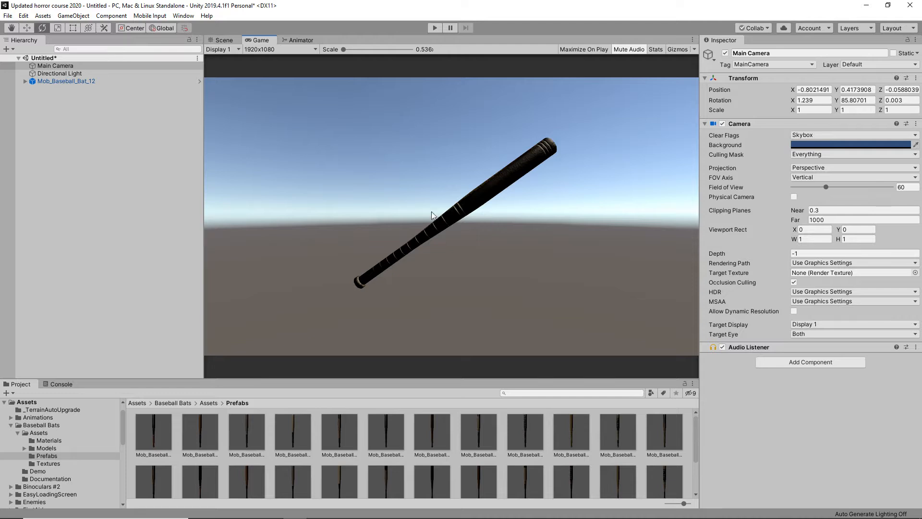
left_click(48, 66)
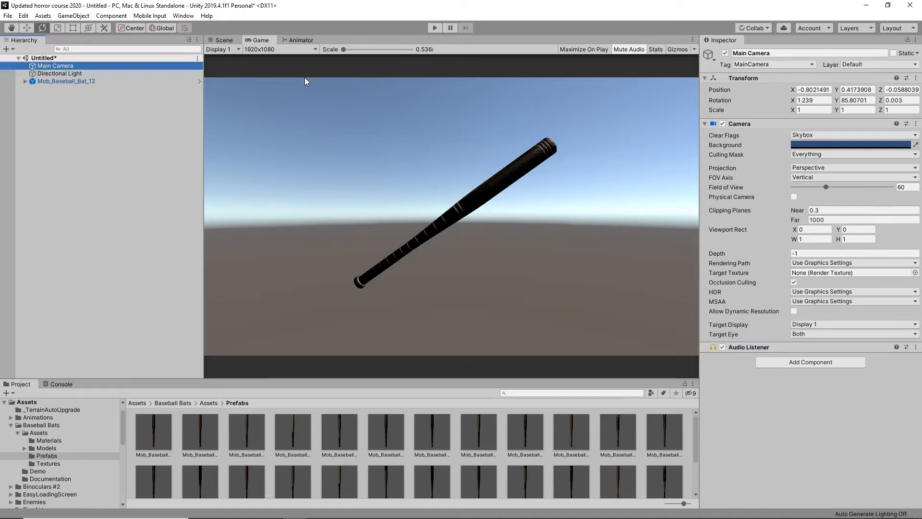
mouse_move(829, 189)
left_mouse_down()
mouse_move(847, 191)
mouse_move(815, 193)
left_mouse_up()
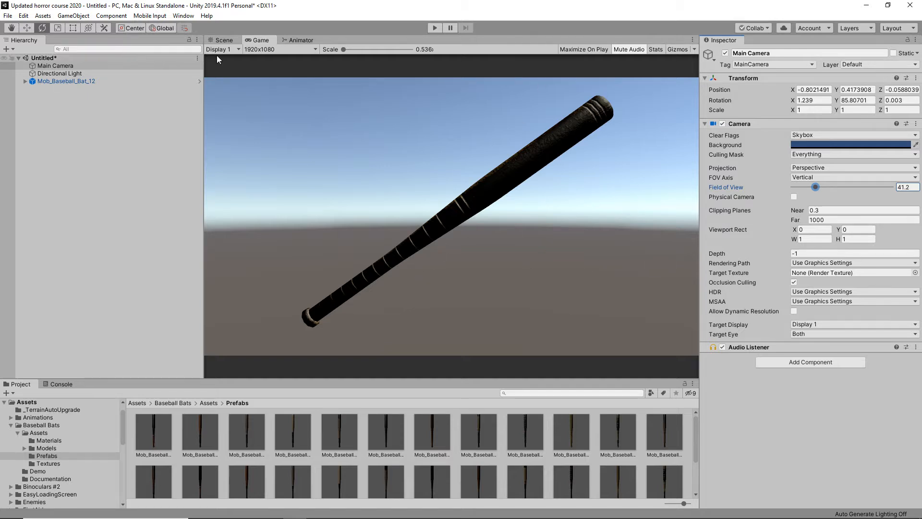
- Add a point light to the scene with the bat seen from an angle above its side
left_click(216, 44)
right_click_drag(355, 203, 443, 219)
middle_click_drag(442, 219, 665, 269)
right_click_drag(622, 213, 660, 260)
middle_click_drag(620, 207, 626, 275)
key("e")
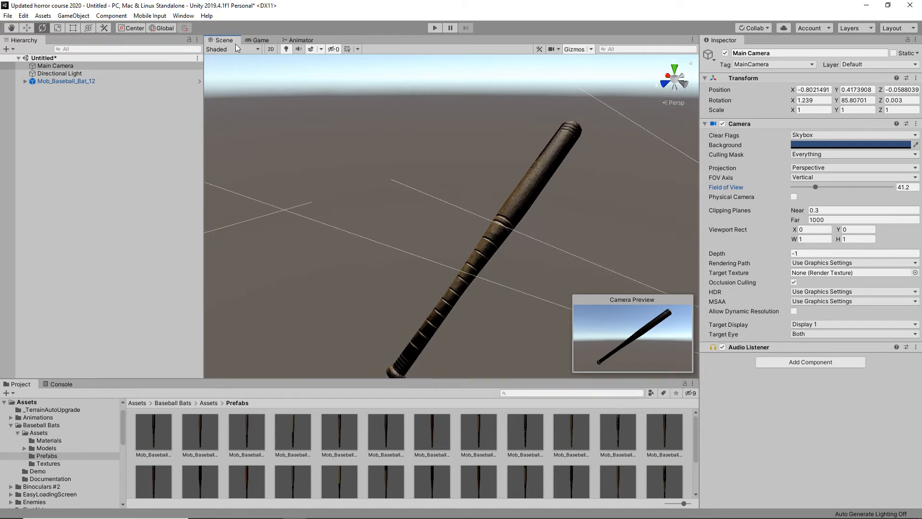
left_click(68, 16)
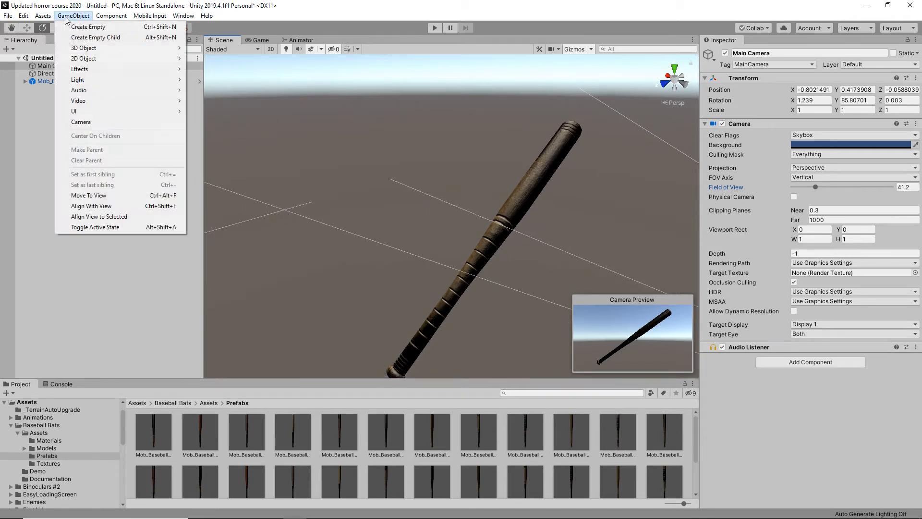
mouse_move(113, 79)
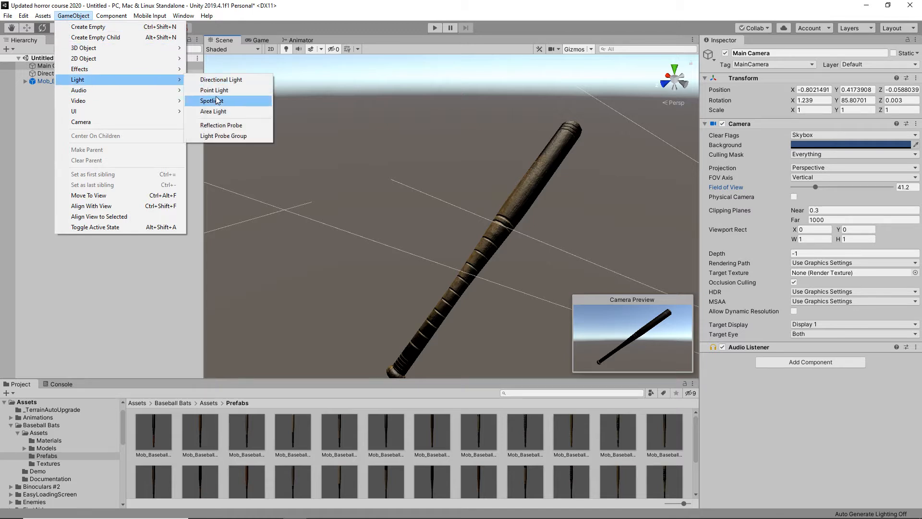
left_click(215, 91)
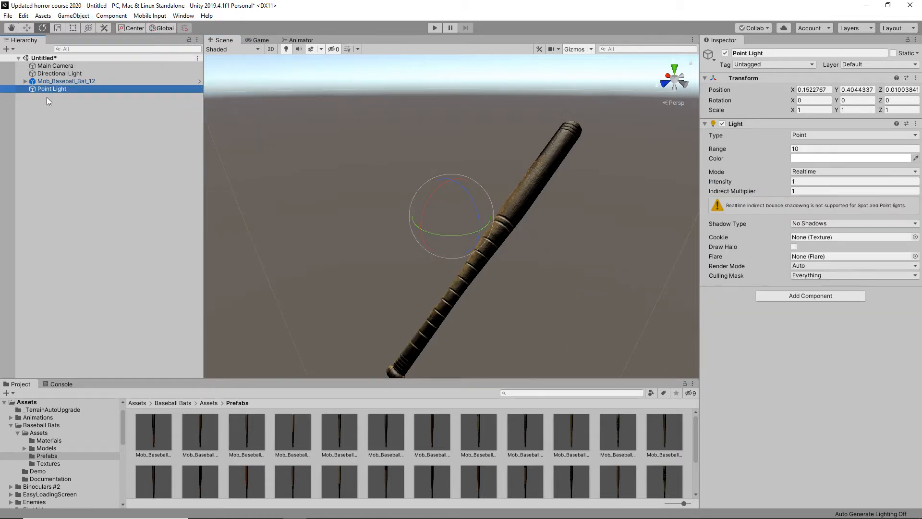
- Align the point light with the current scene view and check the bat's lighting in the game view
left_click(73, 16)
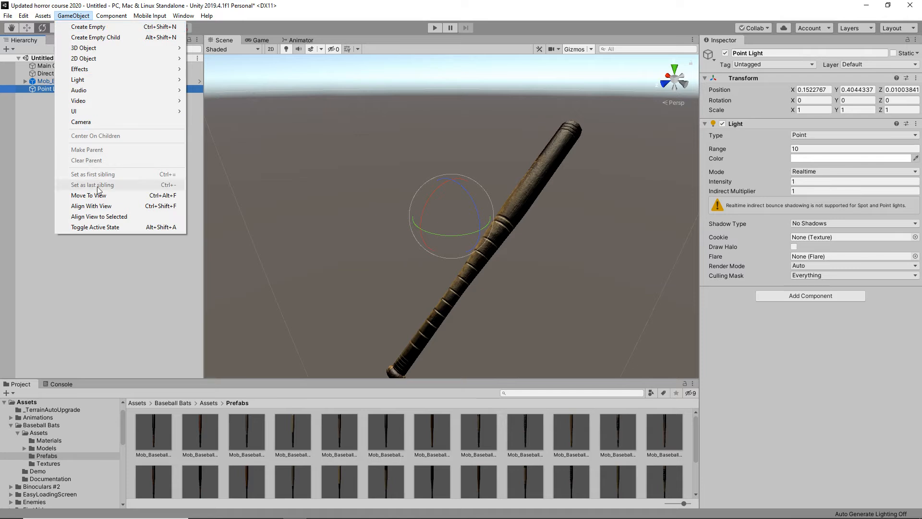
left_click(103, 205)
right_click_drag(509, 221, 342, 190)
left_click(259, 40)
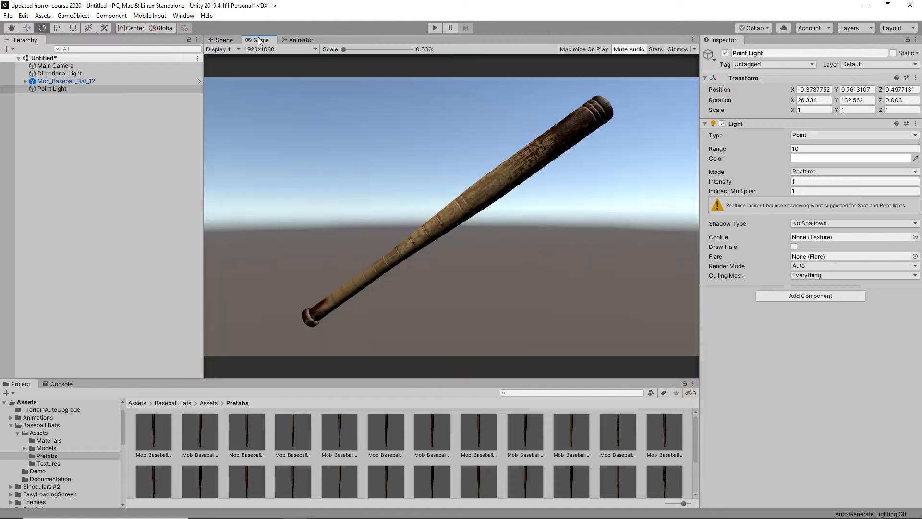
- Set the point light's indirect multiplier to 0 and its colour to a pale yellow, about E5D9AE
left_click(802, 191)
type("0")
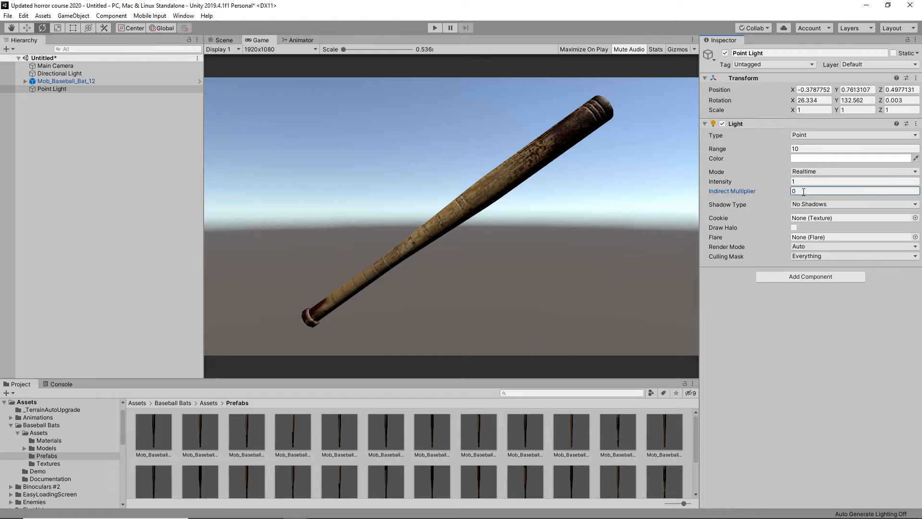
left_click(811, 158)
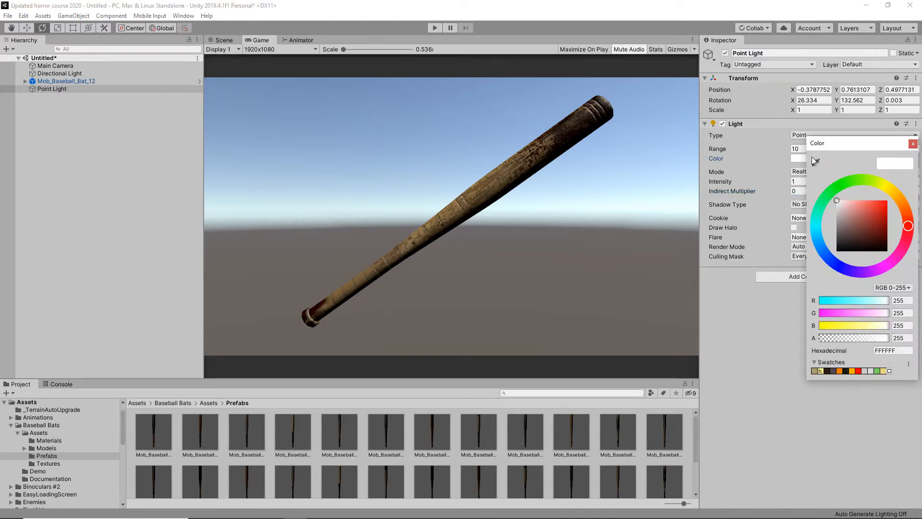
left_click(895, 194)
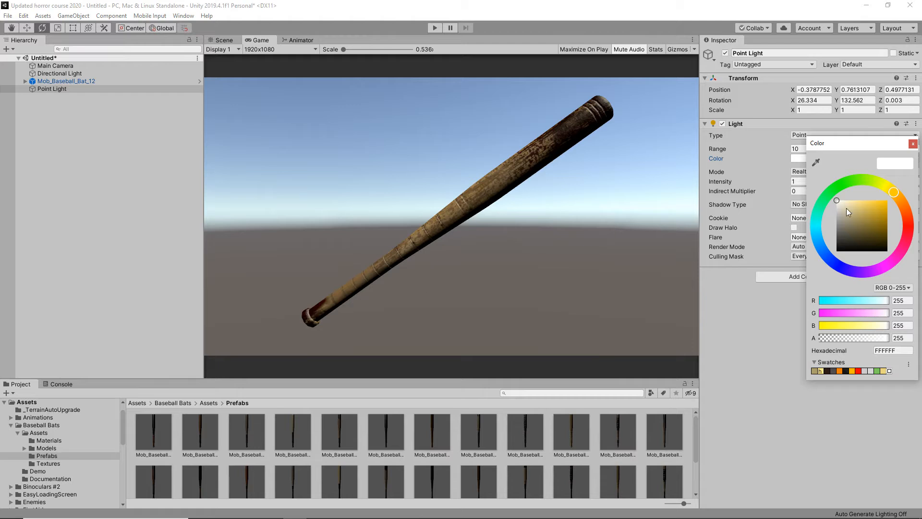
left_click(849, 206)
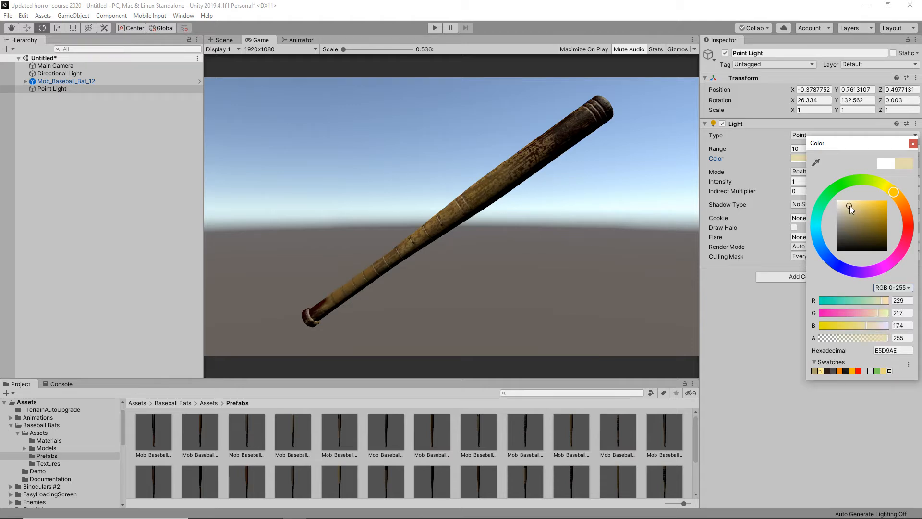
left_click(913, 143)
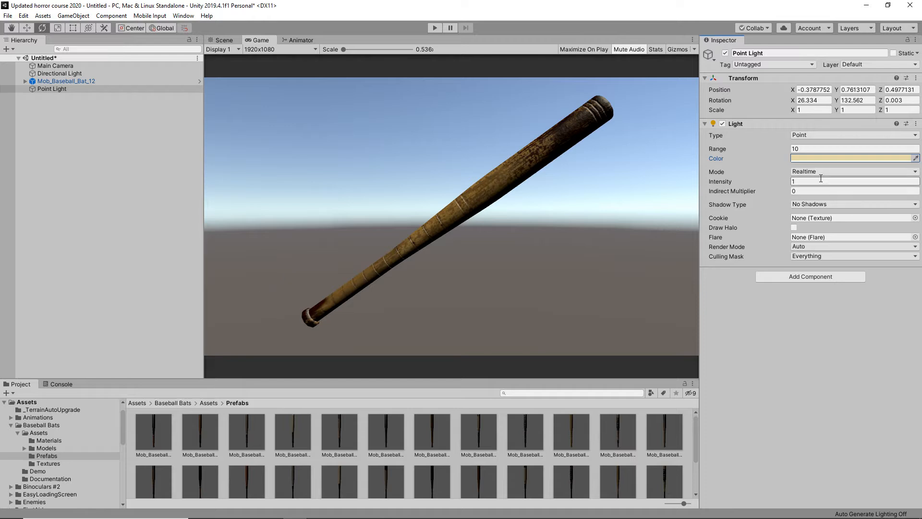
- Set the point light's range to 30 and its intensity to 1.6
left_click(802, 149)
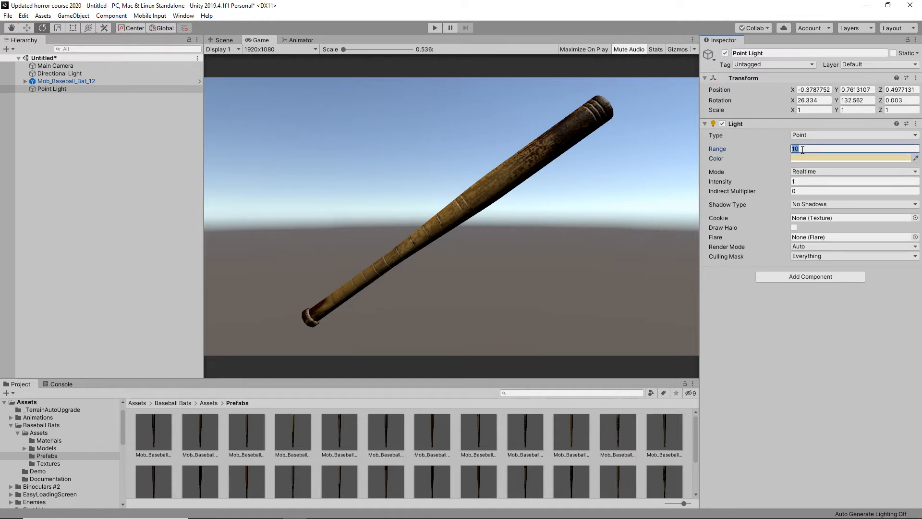
type("30")
left_click(800, 181)
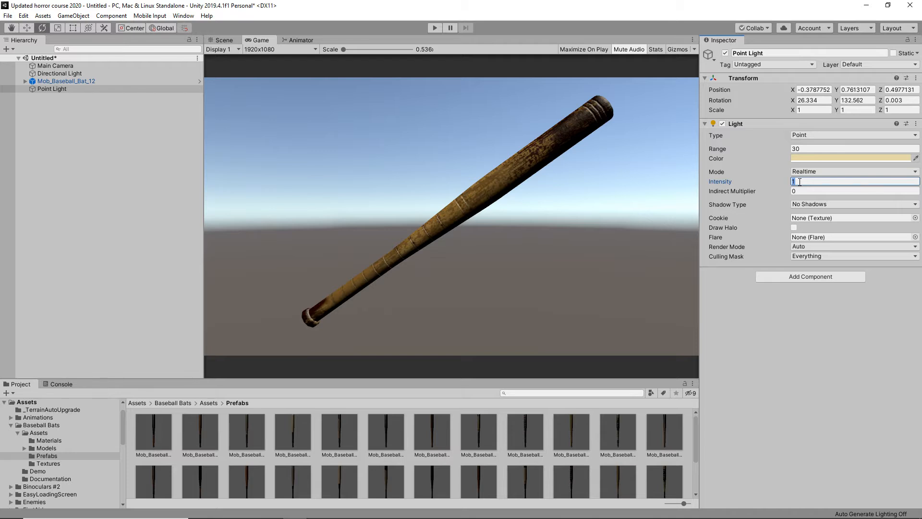
type("2")
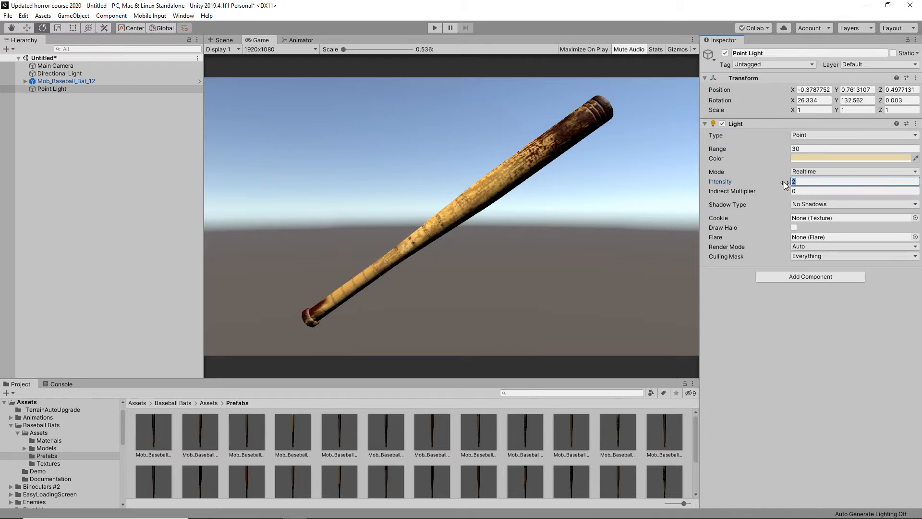
type("1.6")
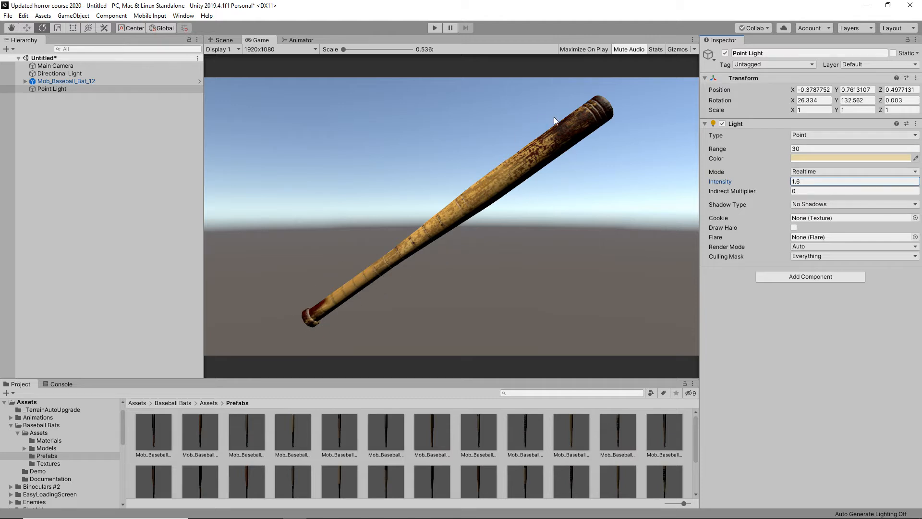
- Change the Directional Light's colour to a pale blue, A8BCE5
left_click(59, 74)
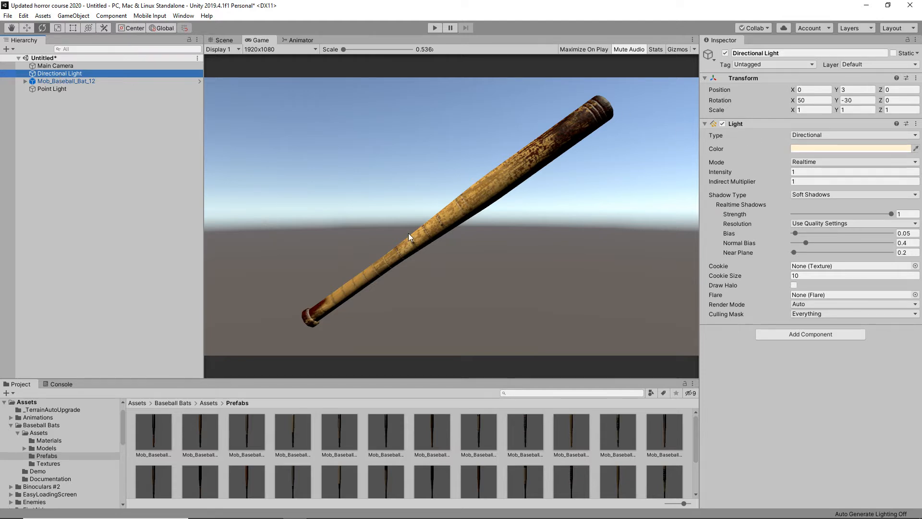
left_click(839, 150)
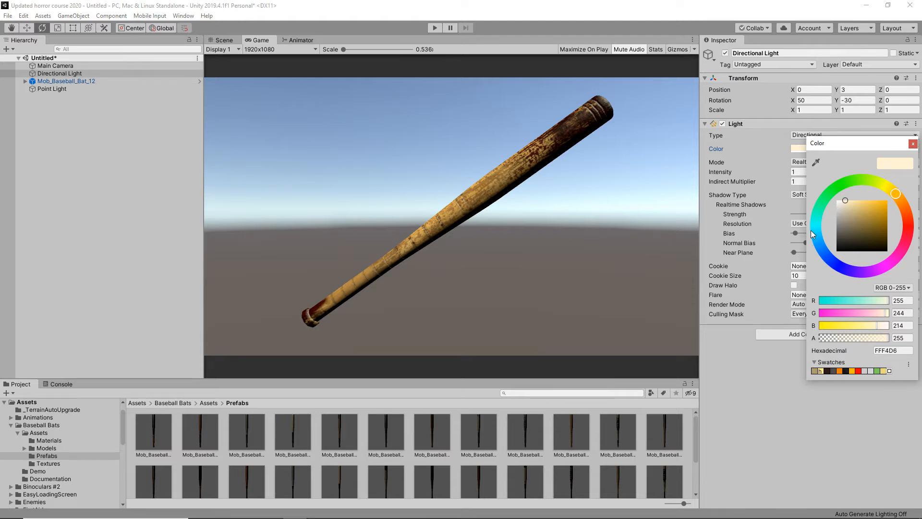
left_click(827, 256)
left_click(851, 206)
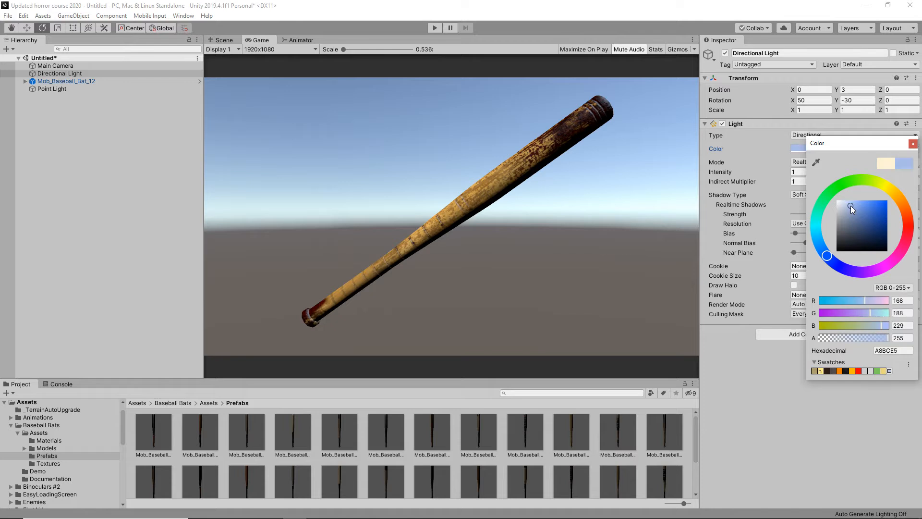
- Set the Directional Light to cast no shadows and its intensity to 1.87
left_click(913, 145)
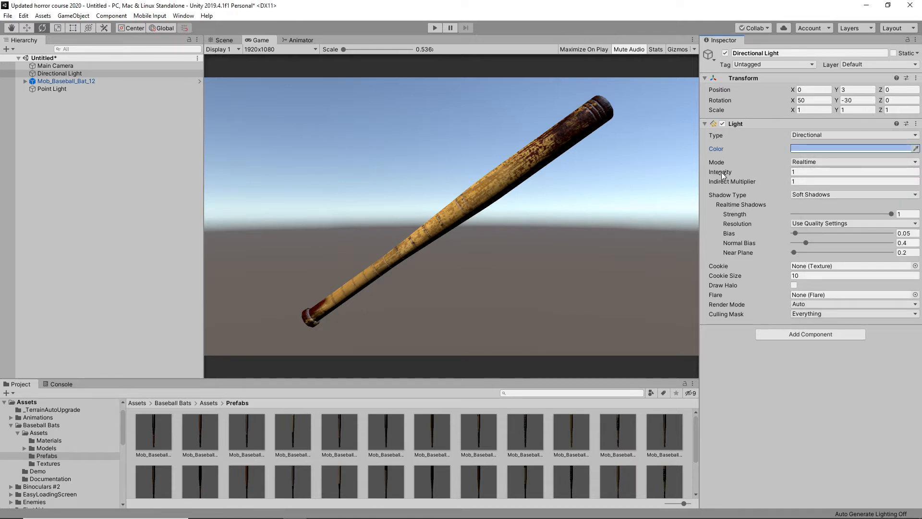
left_click_drag(722, 172, 741, 177)
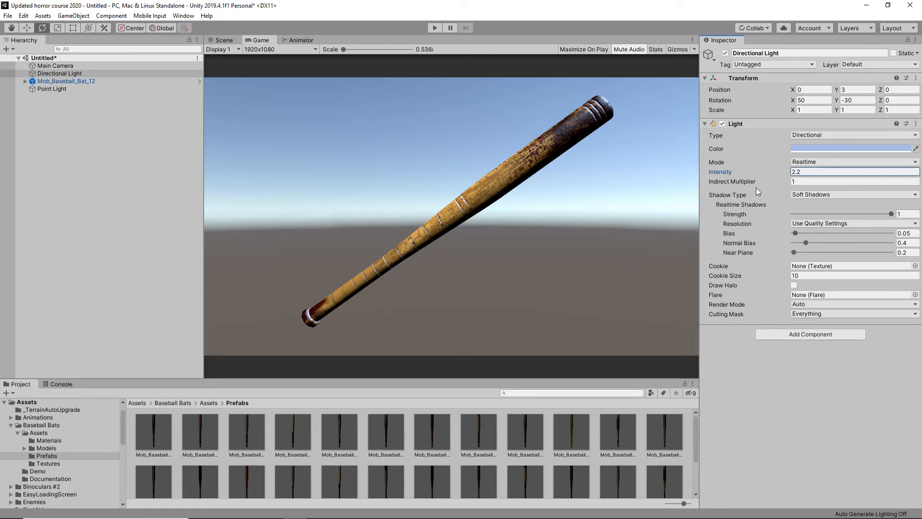
left_click(850, 195)
left_click(840, 202)
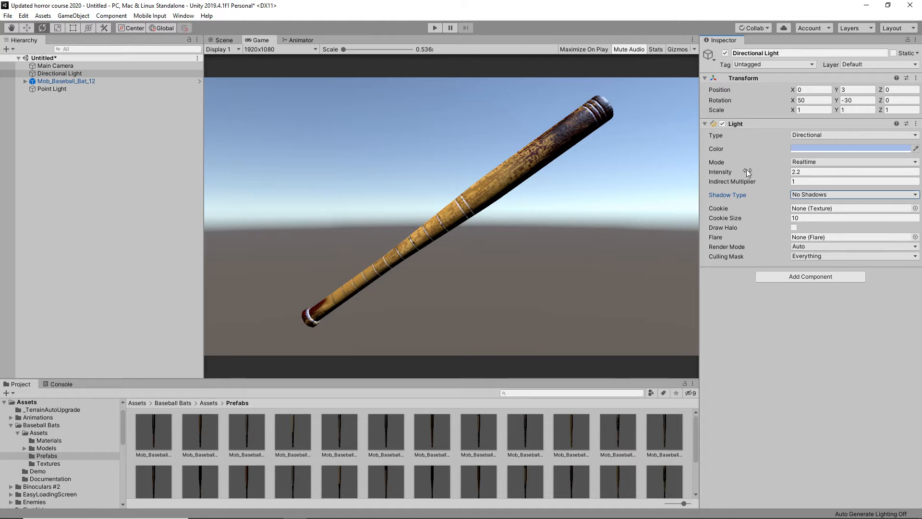
left_click(723, 171)
left_click_drag(722, 171, 716, 171)
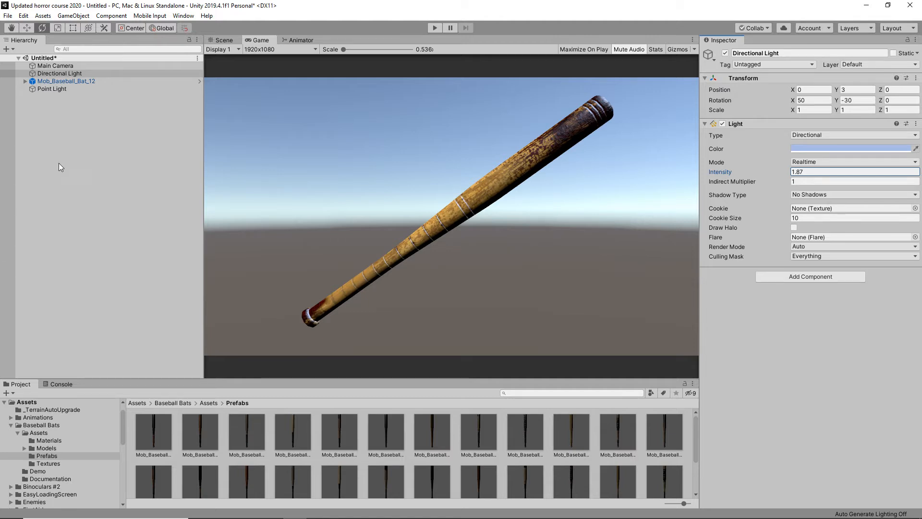
left_click(73, 126)
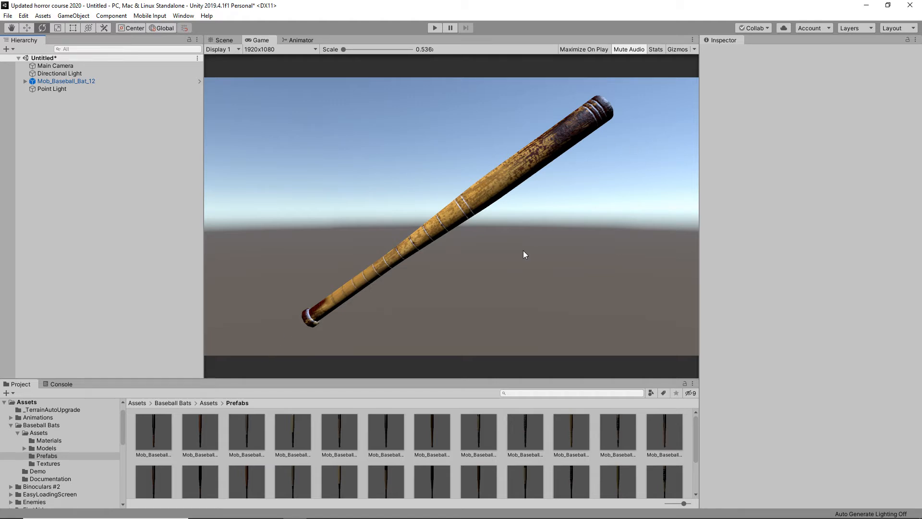
- Change the Main Camera's clear flags to Solid Color with a black background, 000000
left_click(68, 67)
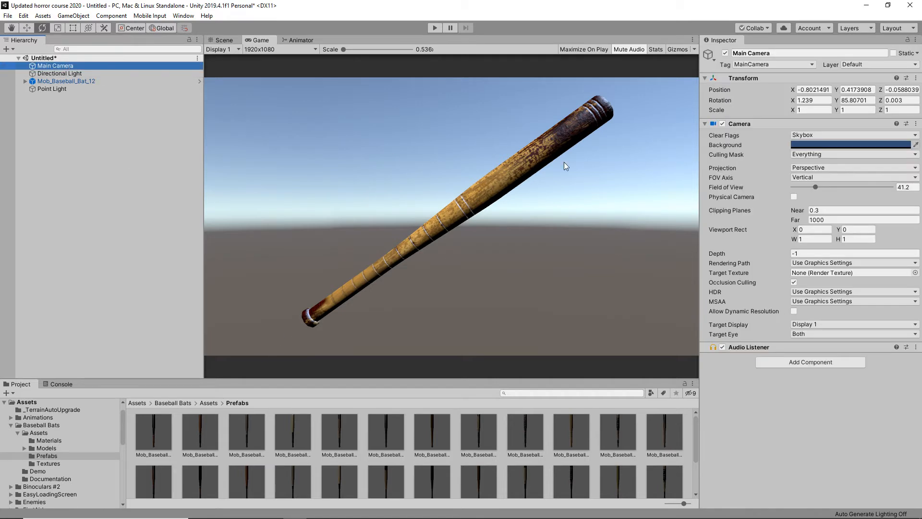
left_click(842, 134)
left_click(840, 157)
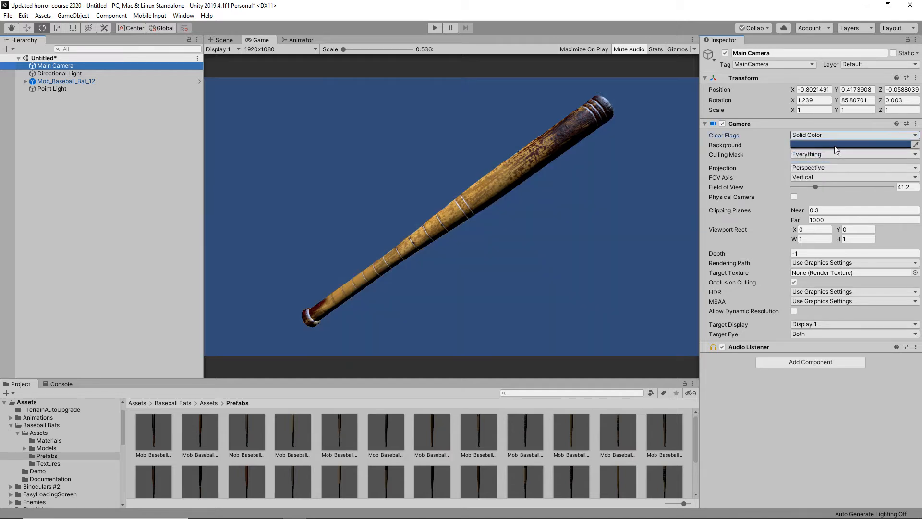
left_click(832, 144)
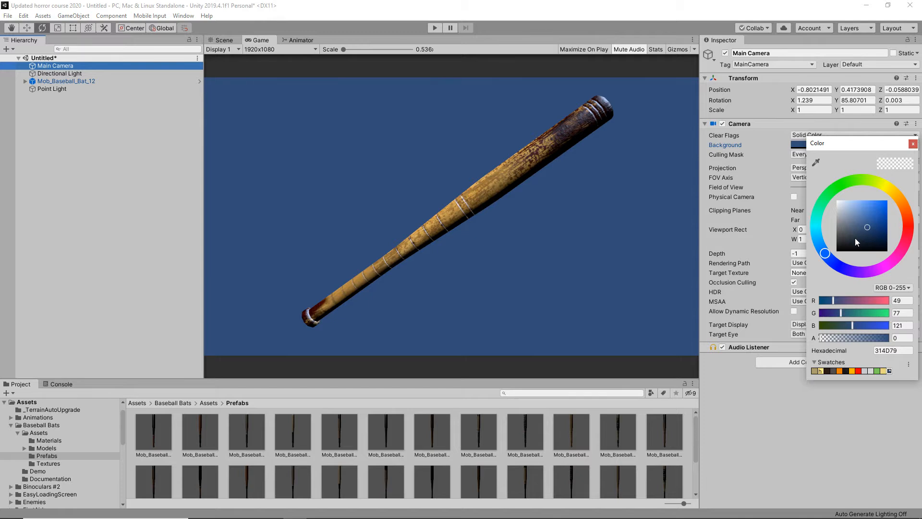
left_click_drag(855, 238, 820, 262)
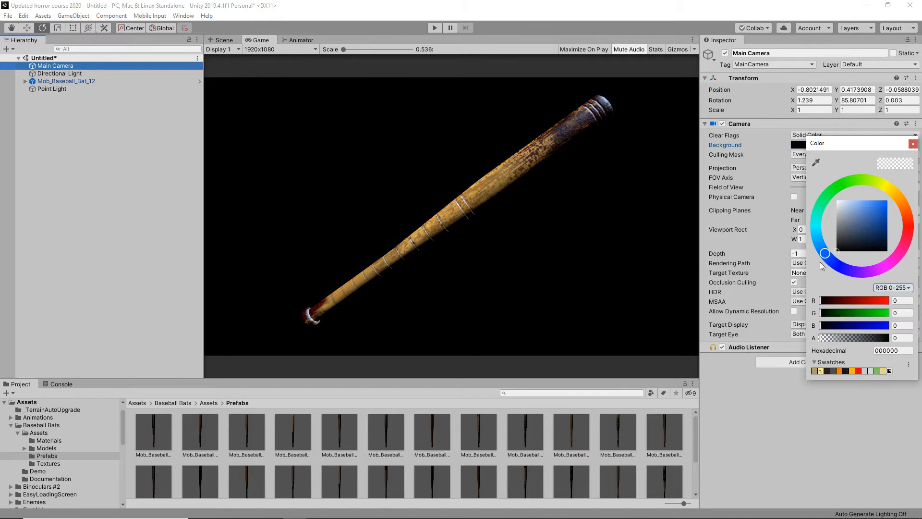
left_click(913, 144)
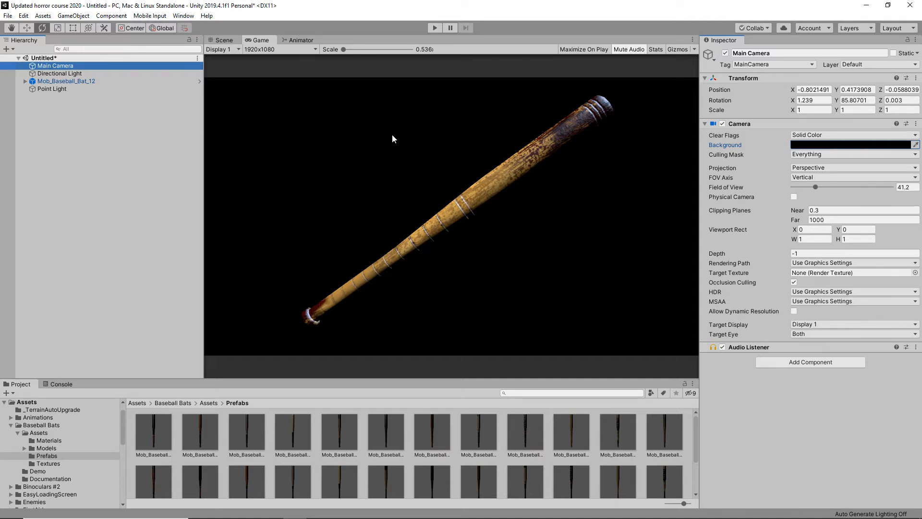
- Capture a screenshot of the maximized game view with the lit bat on black, and restore the editor layout
right_click(261, 42)
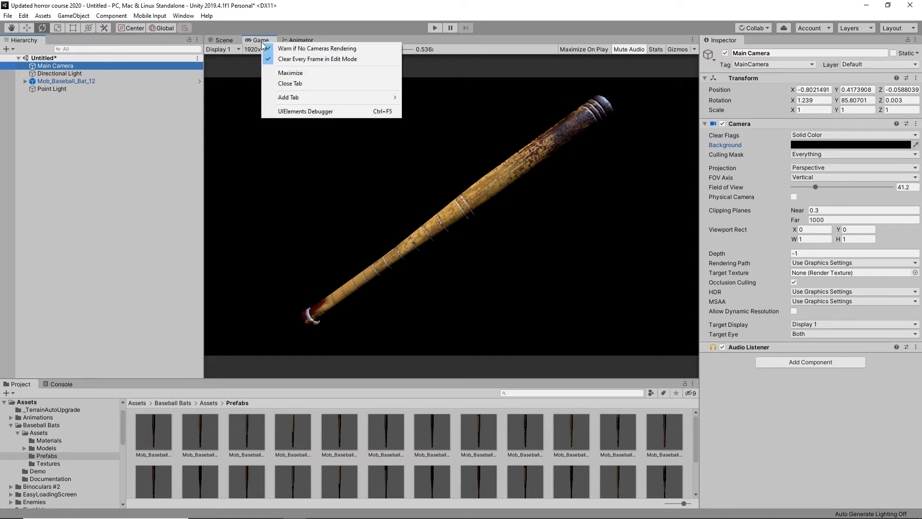
left_click(303, 74)
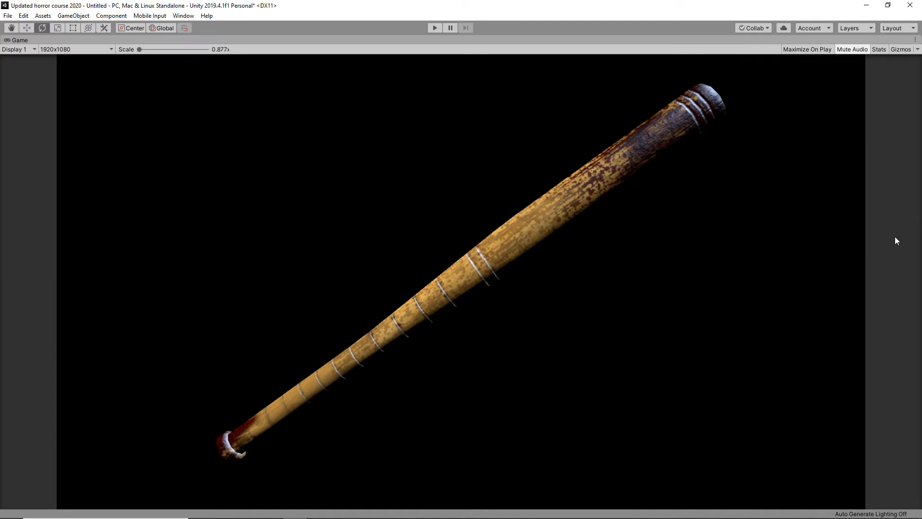
right_click(22, 40)
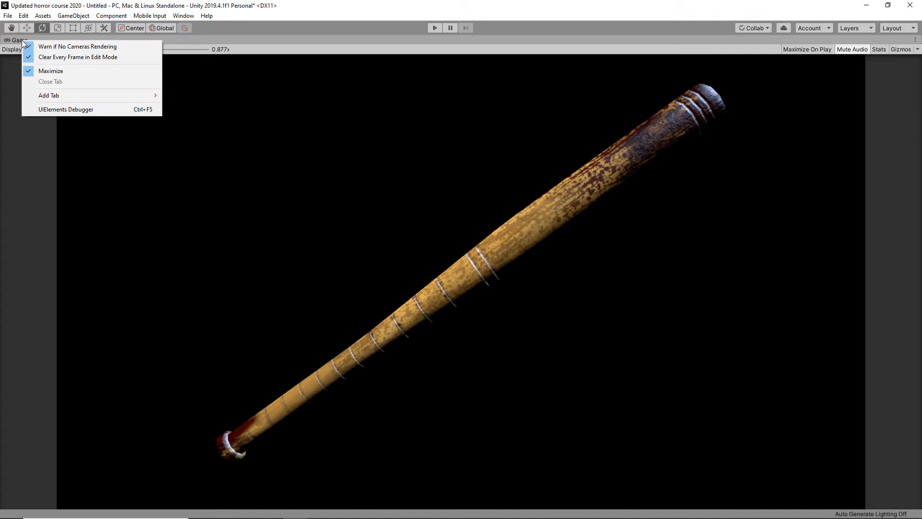
left_click(56, 72)
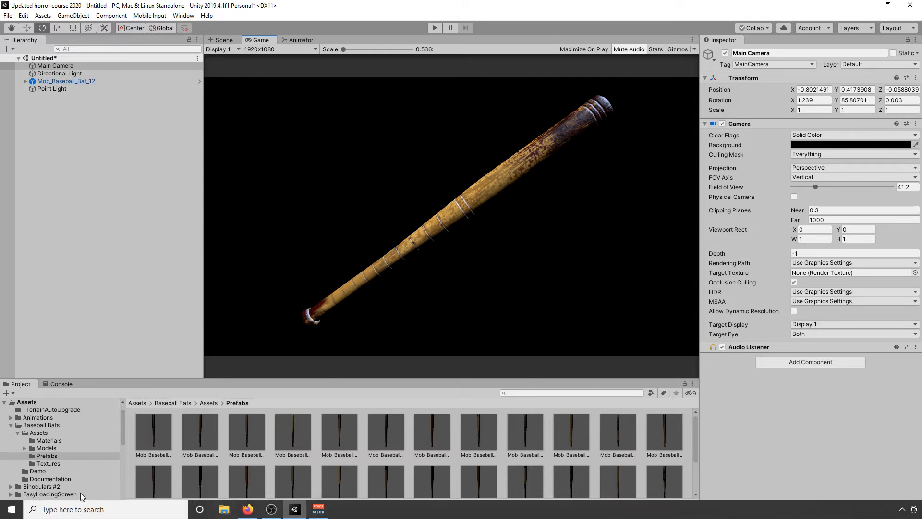
- Open Paint and paste the screenshot of the lit bat into the blank canvas
left_click(63, 512)
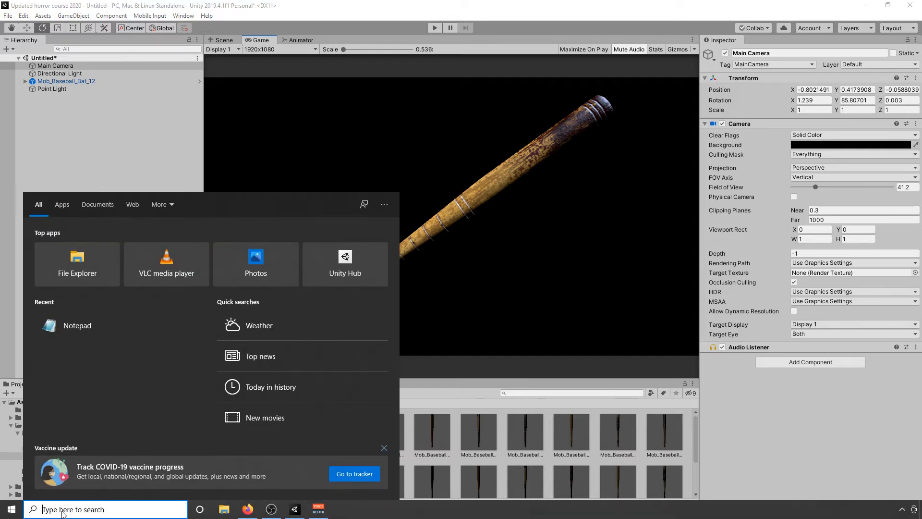
type("paint")
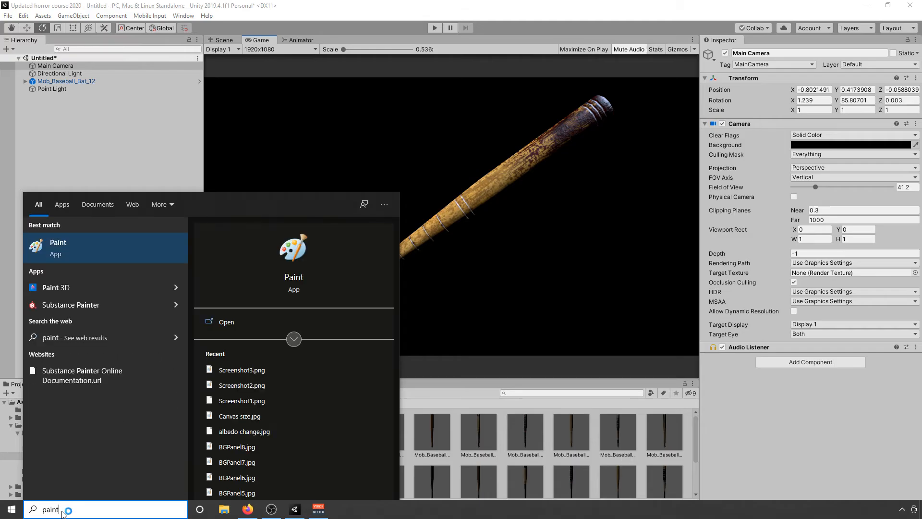
key("Return")
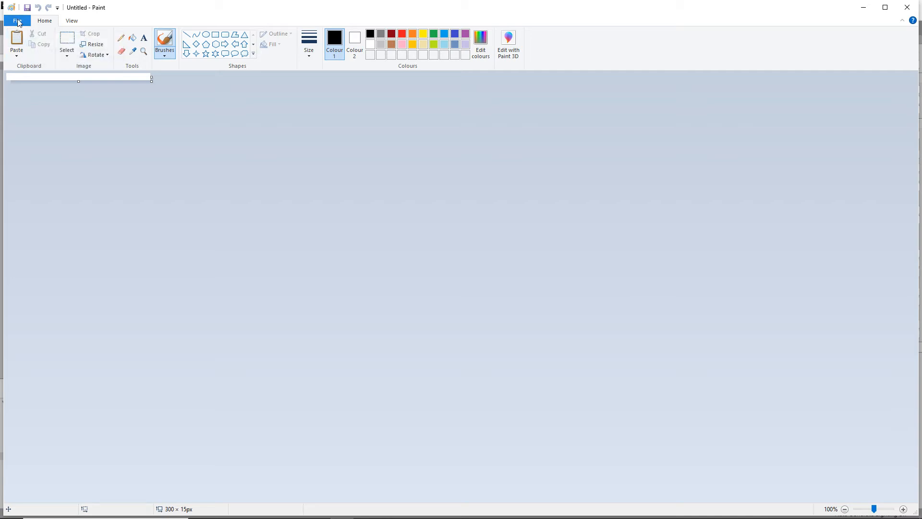
left_click(16, 38)
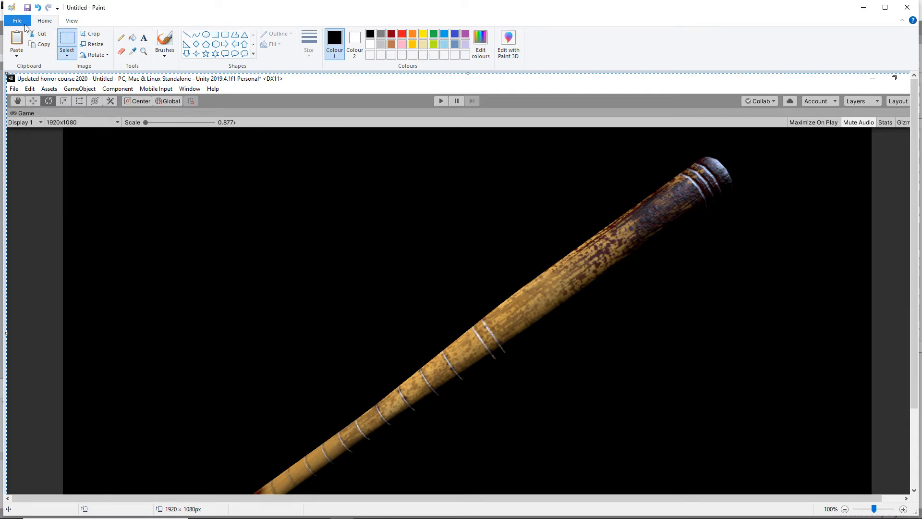
- Save the pasted screenshot to the Desktop as a PNG picture named BatColour
left_click(22, 21)
mouse_move(44, 100)
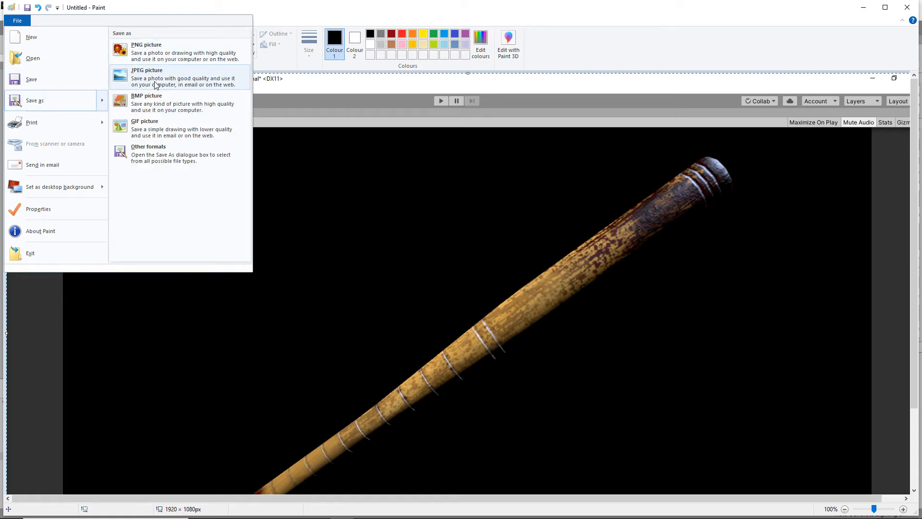
left_click(152, 42)
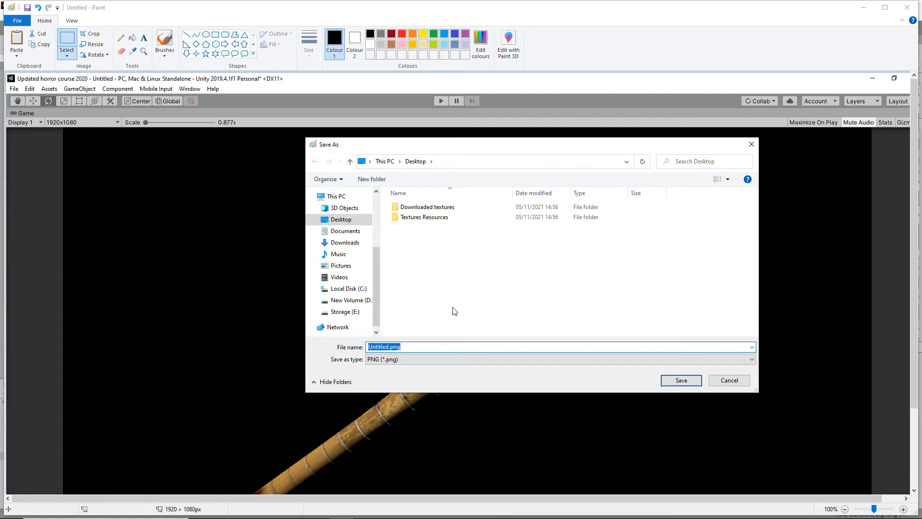
type("BatAld")
key("BackSpace")
type("Colour")
key("Return")
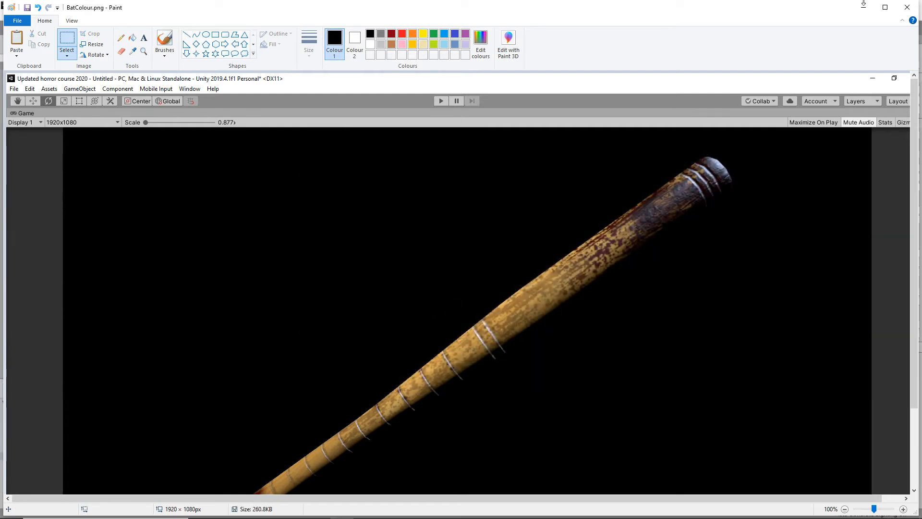
- Return to Unity and change the Main Camera's background colour to white
left_click(857, 8)
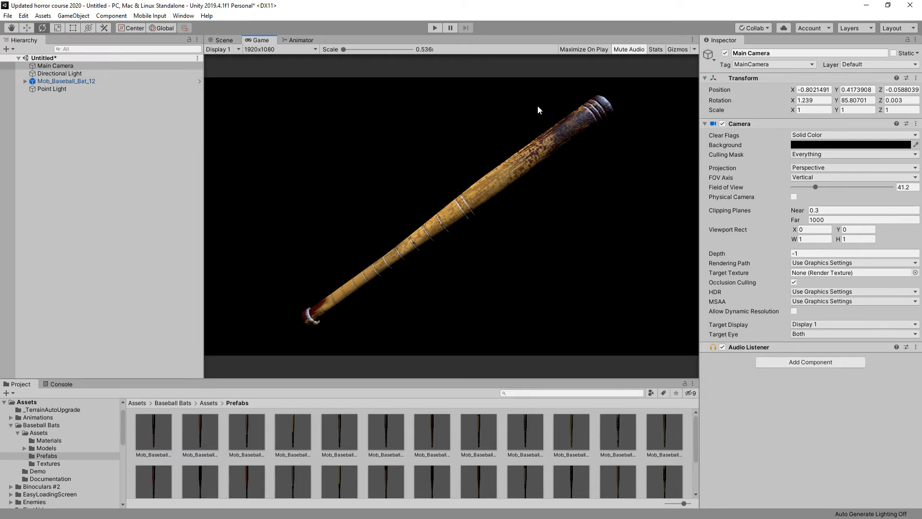
left_click(850, 144)
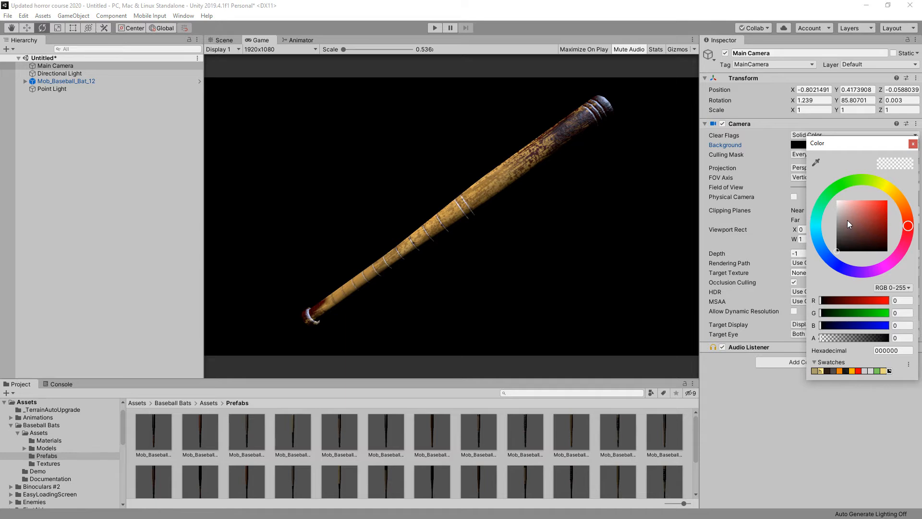
left_click_drag(847, 220, 826, 197)
left_click(912, 144)
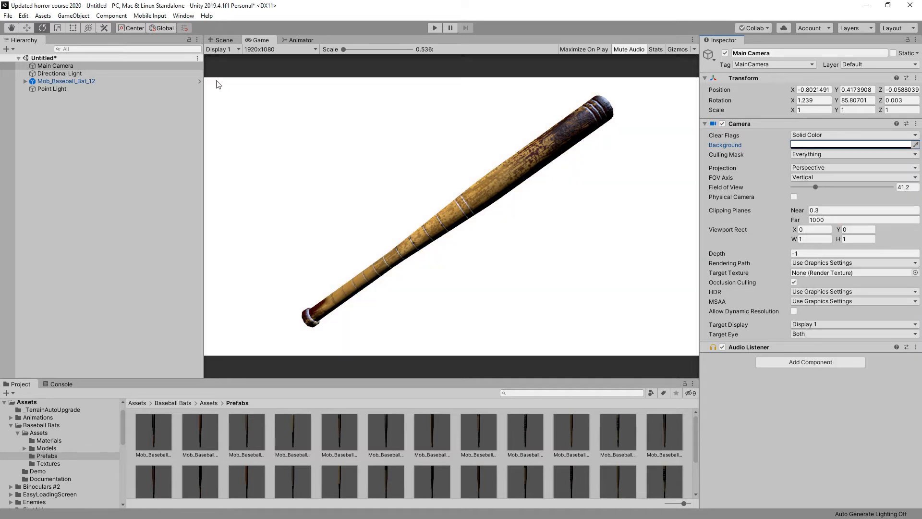
- Deactivate the Directional Light and the Point Light together so the bat renders as a black silhouette
left_click(70, 75)
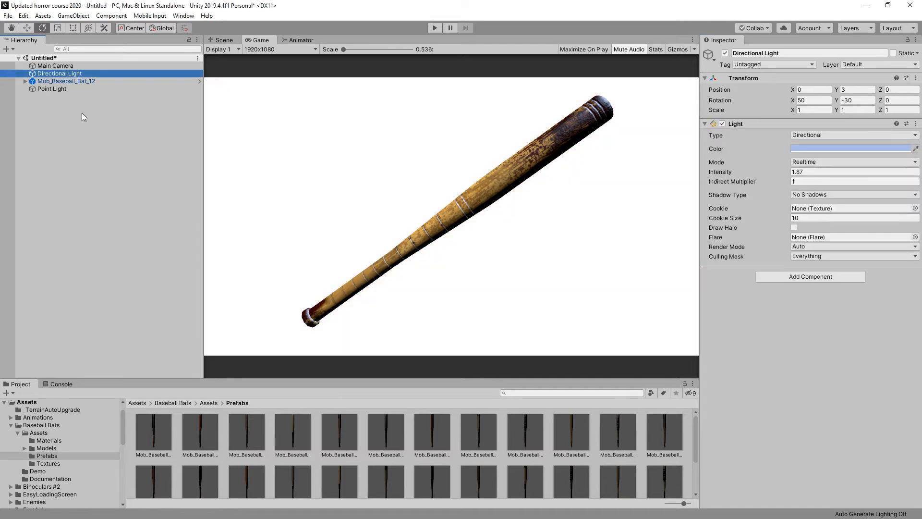
left_click(55, 91, "shift")
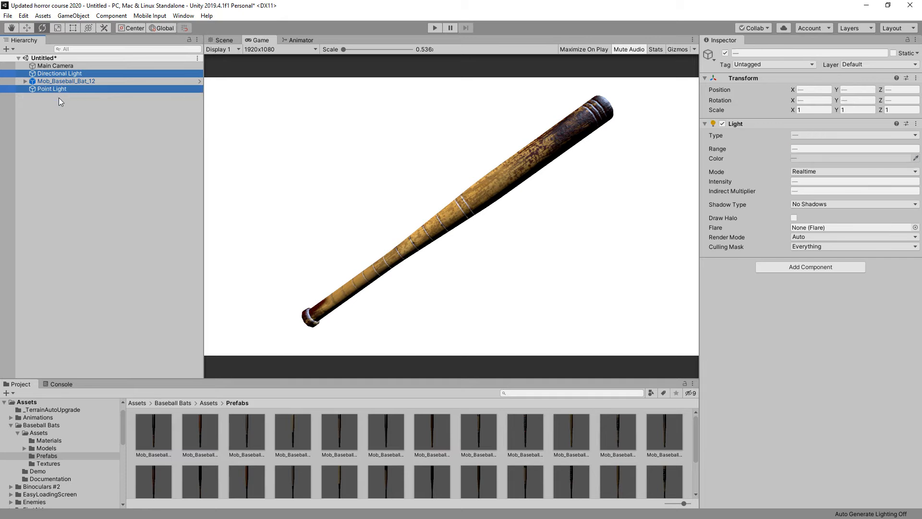
left_click(724, 53)
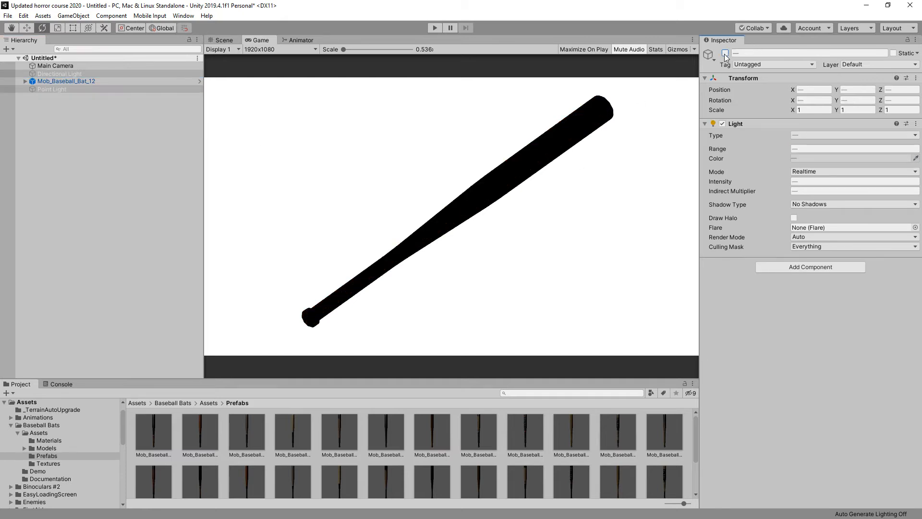
left_click(78, 178)
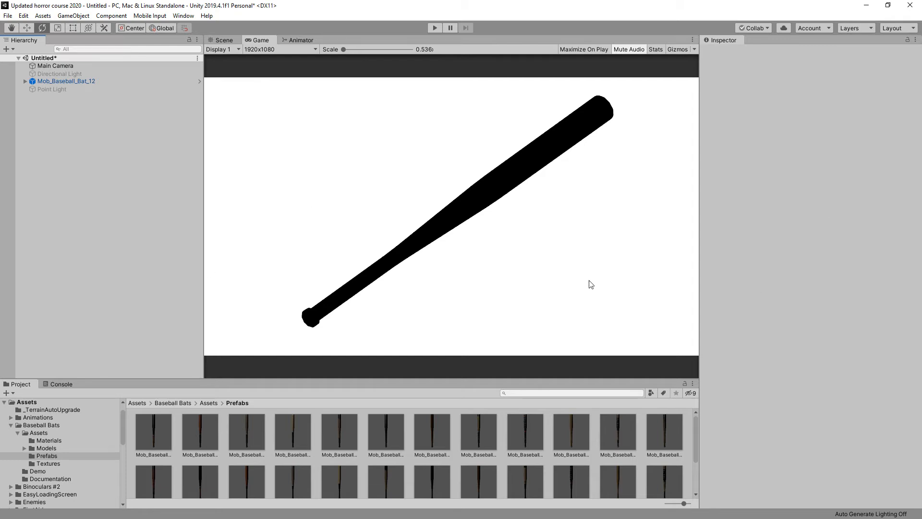
- Capture a screenshot of the maximized game view with the black bat silhouette on white, and restore the editor layout
right_click(265, 42)
left_click(292, 71)
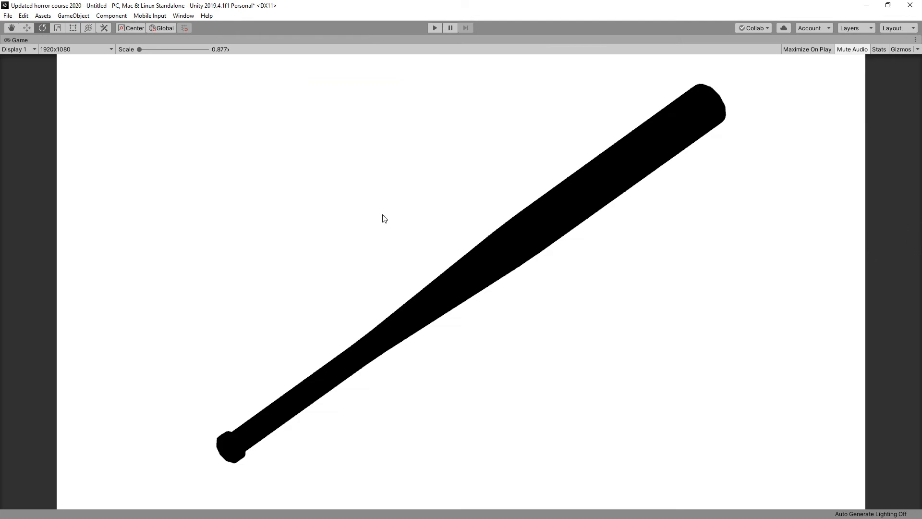
right_click(18, 38)
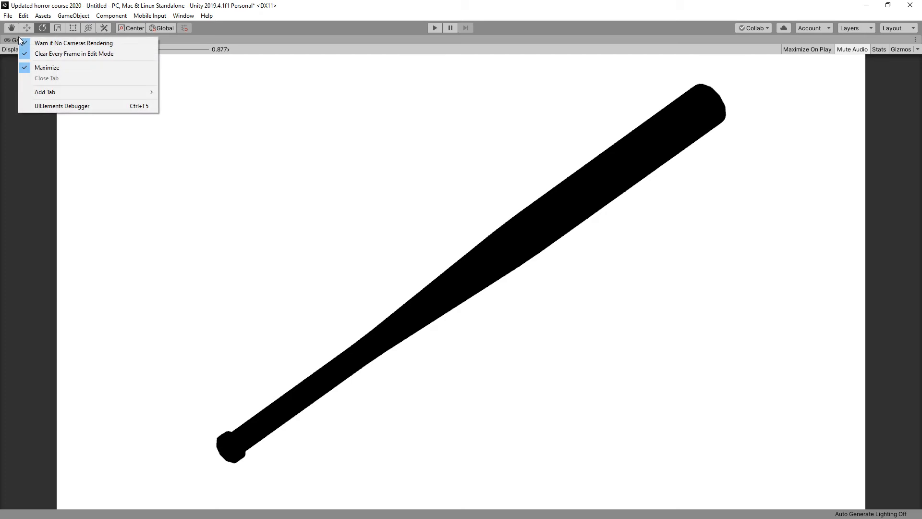
left_click(51, 68)
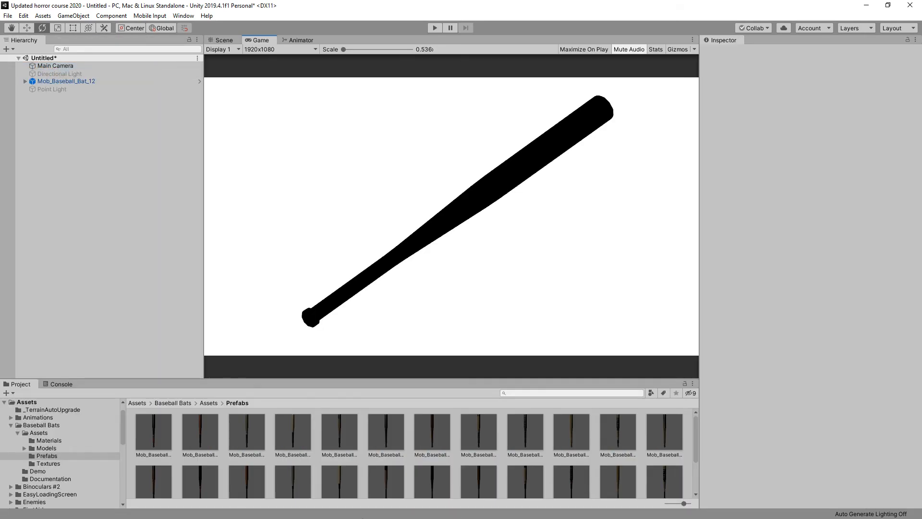
- Switch to Paint and paste the silhouette screenshot over the BatColour picture
left_click(868, 9)
left_click(341, 510)
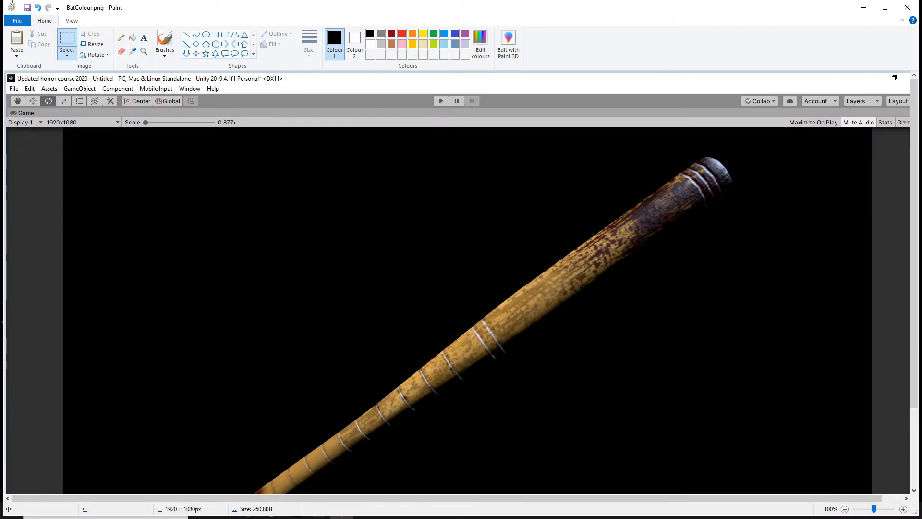
left_click(16, 41)
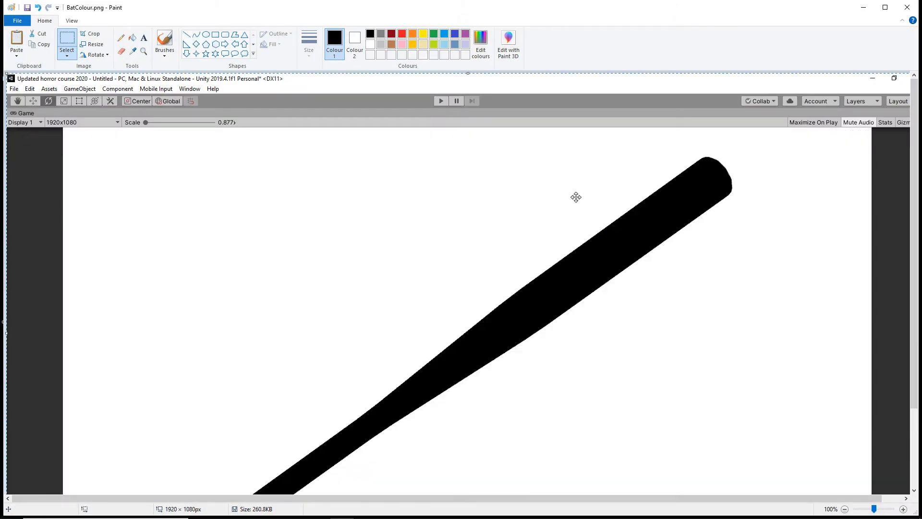
- Save the silhouette picture as a separate PNG named BatAlpha.png on the Desktop, and close Paint
left_click(19, 21)
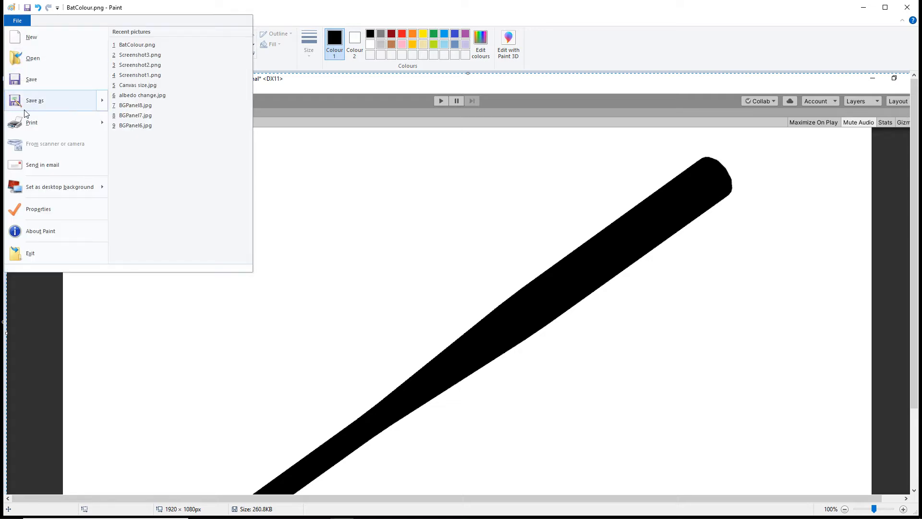
mouse_move(29, 103)
left_click(144, 46)
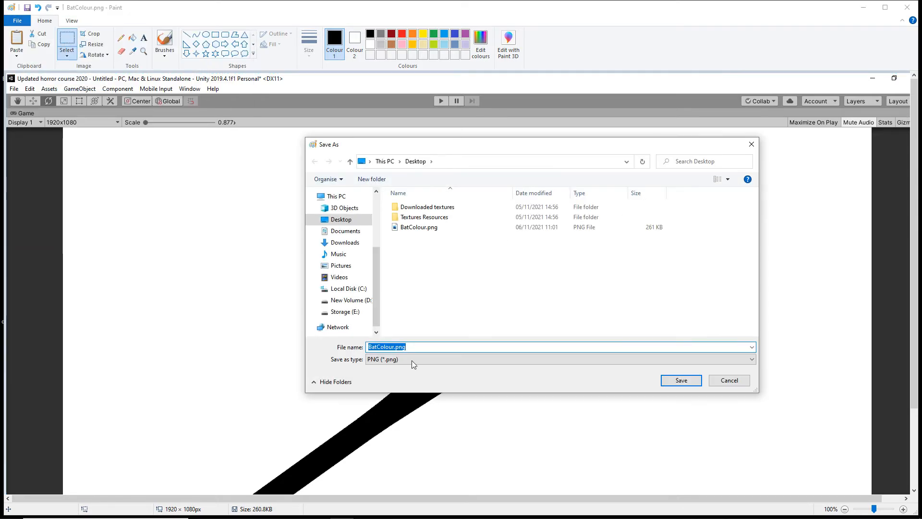
key("Right")
key("BackSpace")
key("BackSpace")
key("BackSpace")
key("BackSpace")
key("BackSpace")
key("BackSpace")
type("Alpha")
key("Return")
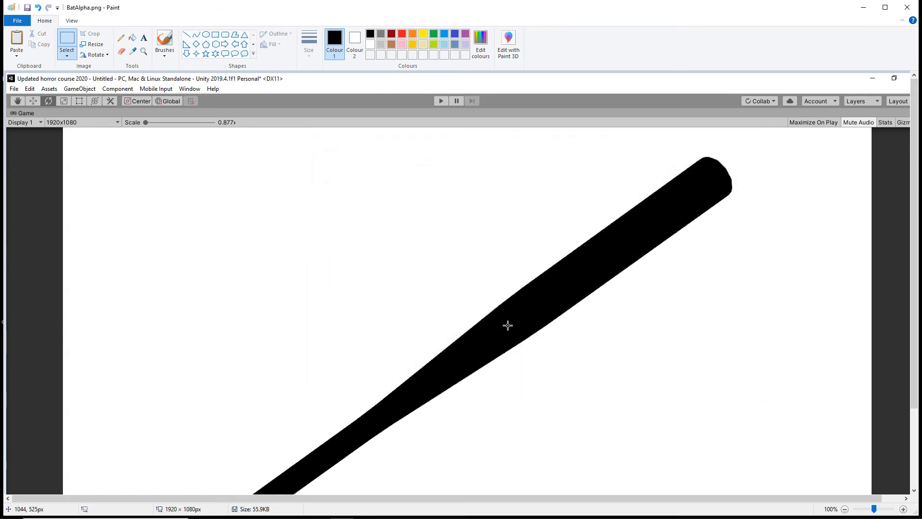
left_click(907, 8)
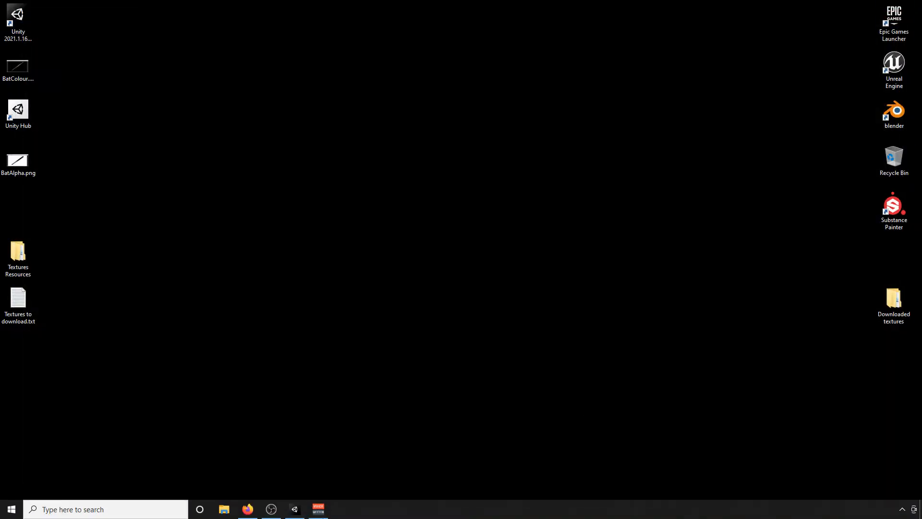
- Switch to Unity and reactivate the Directional Light and the Point Light together
left_click(294, 509)
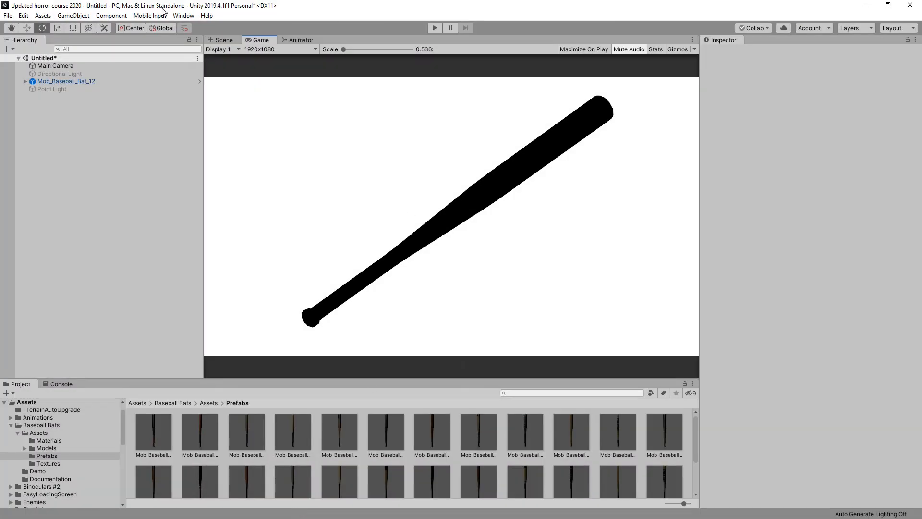
left_click(54, 90)
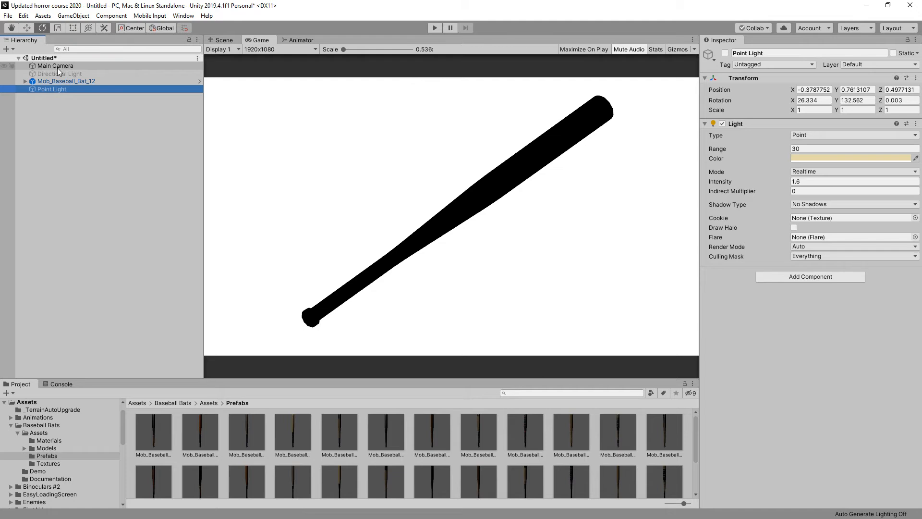
left_click(59, 75, "ctrl")
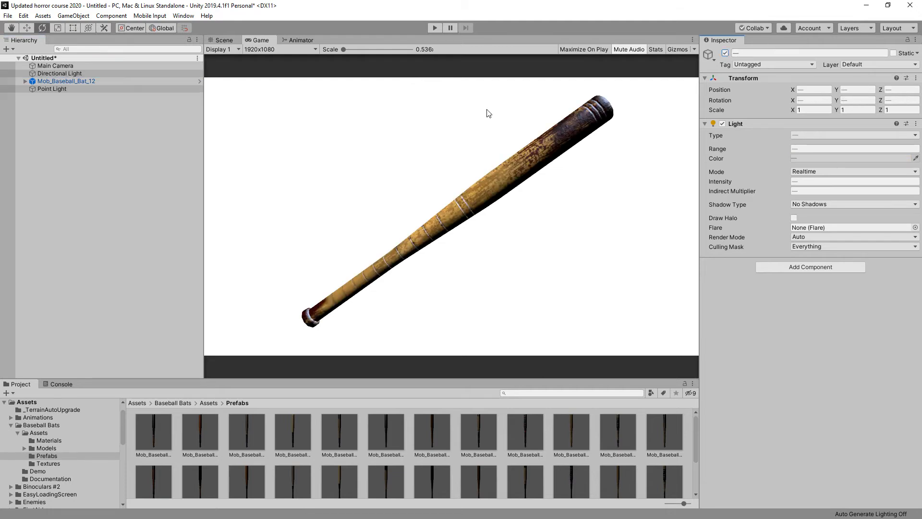
left_click(117, 187)
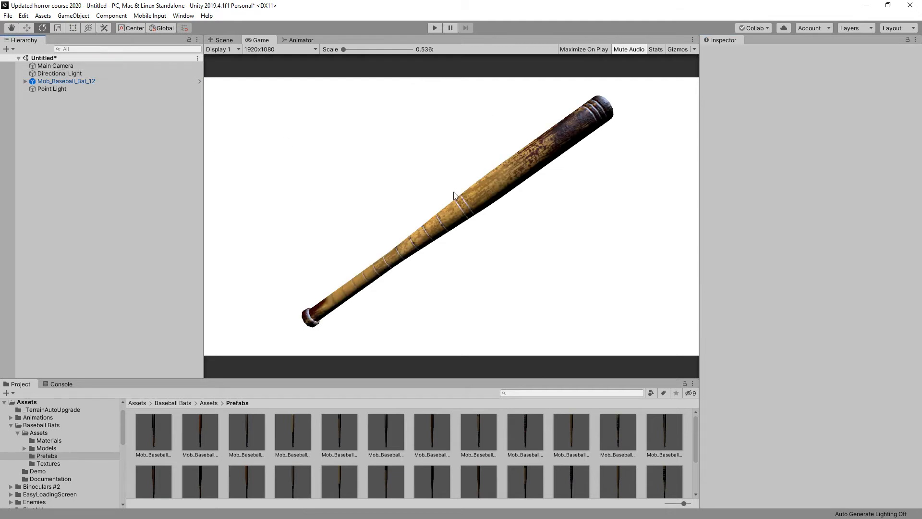
- Switch to Firefox, dismiss the browser update notice, and open Pixlr's free image editing site from the search results
left_click(865, 6)
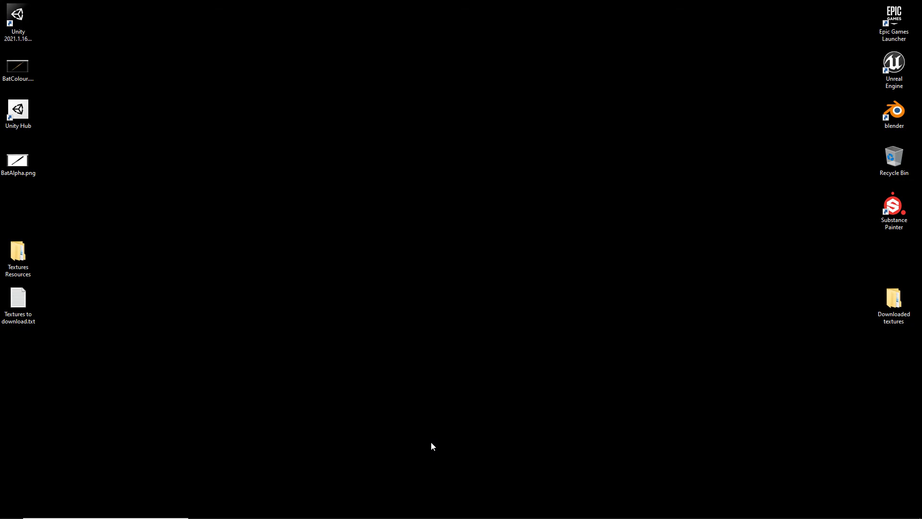
mouse_move(351, 517)
left_click(247, 509)
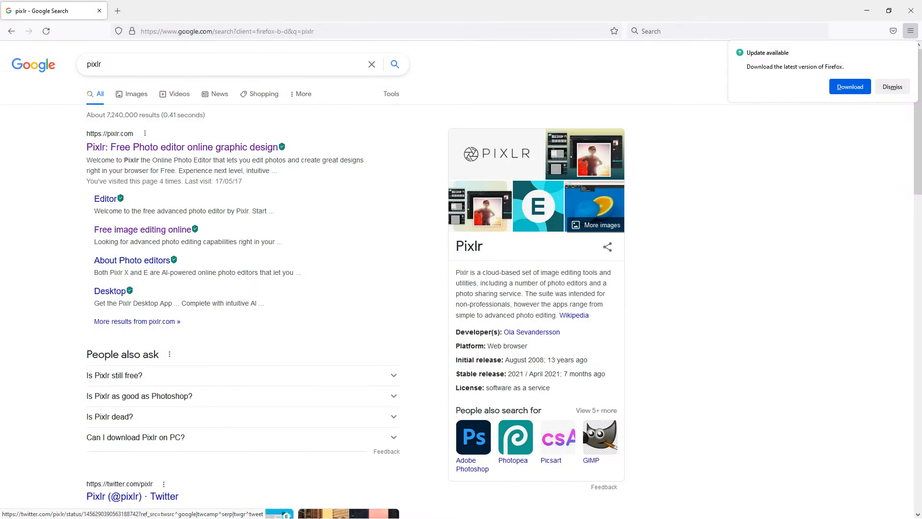
left_click(891, 87)
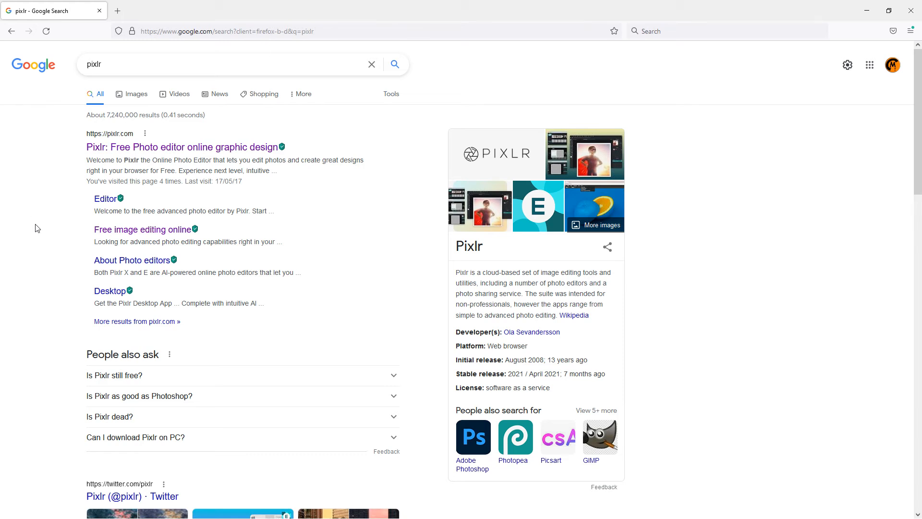
left_click(140, 230)
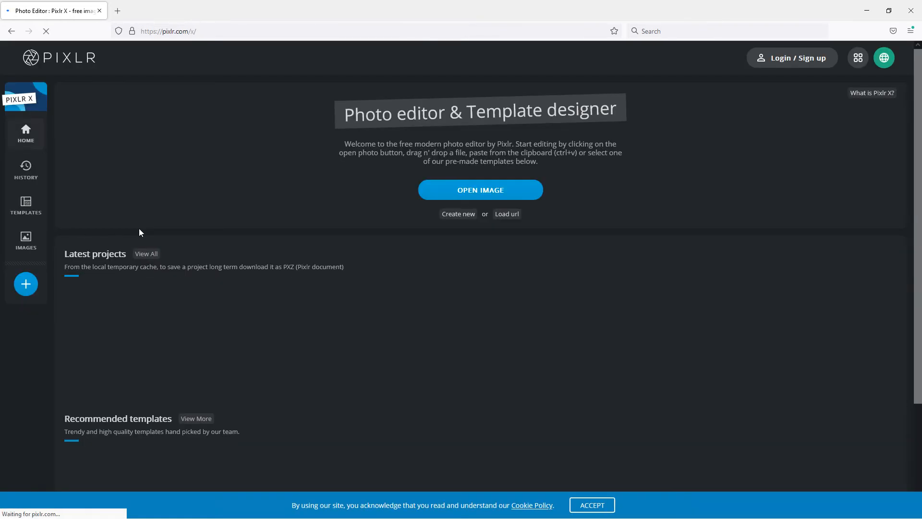
- Open BatColour.png from the Desktop in Pixlr X and agree to the privacy choices
left_click(478, 188)
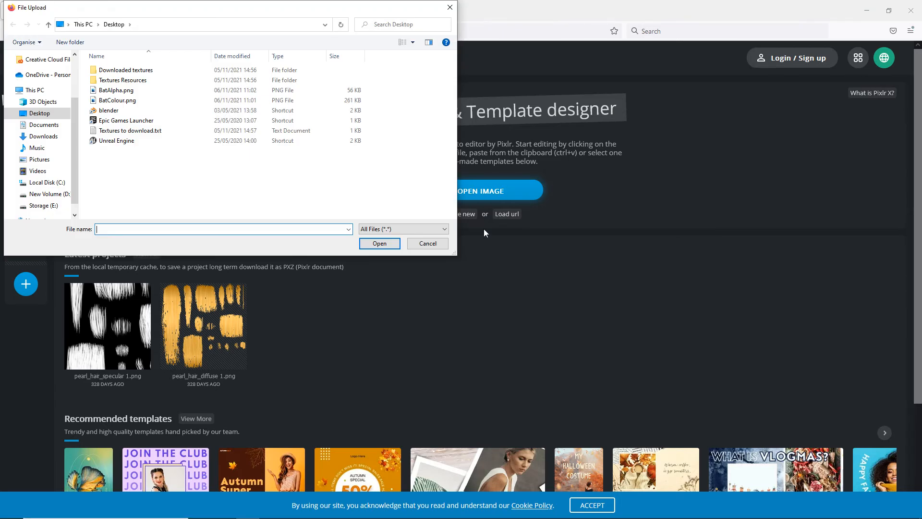
double_click(118, 102)
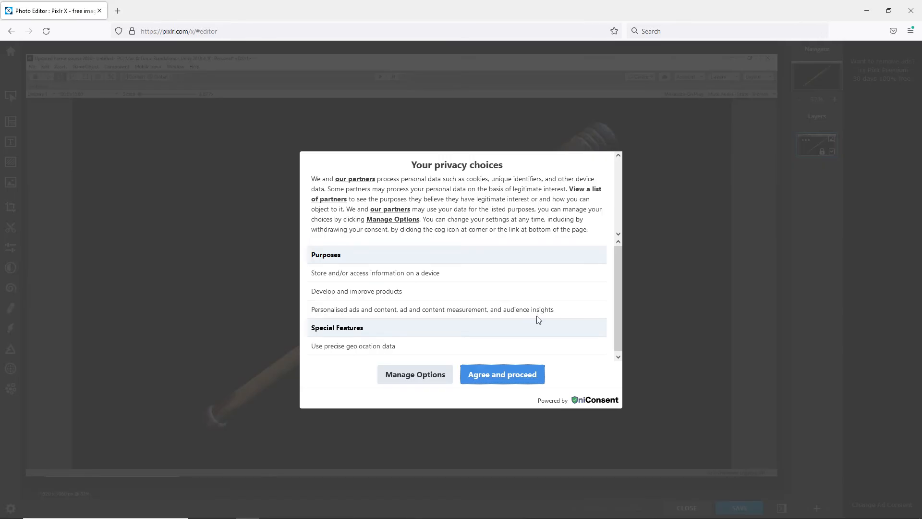
left_click(498, 380)
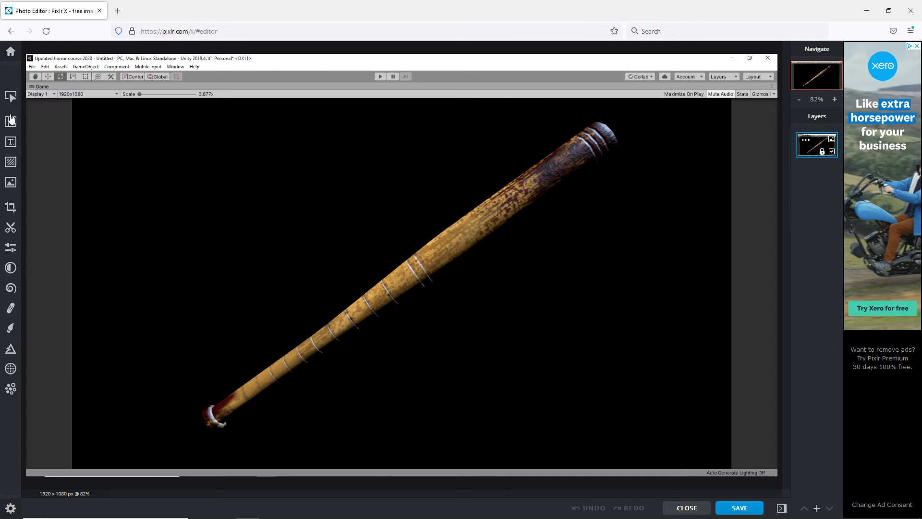
- Add BatAlpha.png from the Desktop as a layer in the current BatColour document, and select that layer
left_click(11, 57)
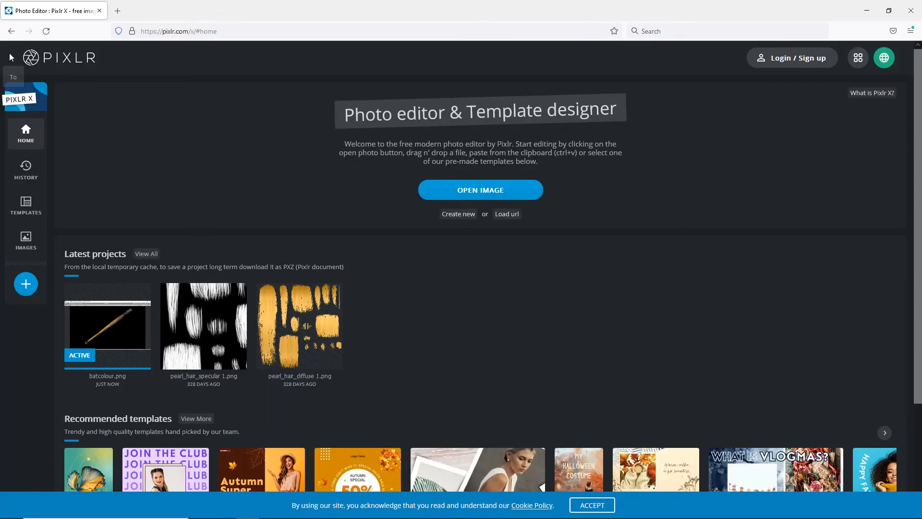
left_click(487, 190)
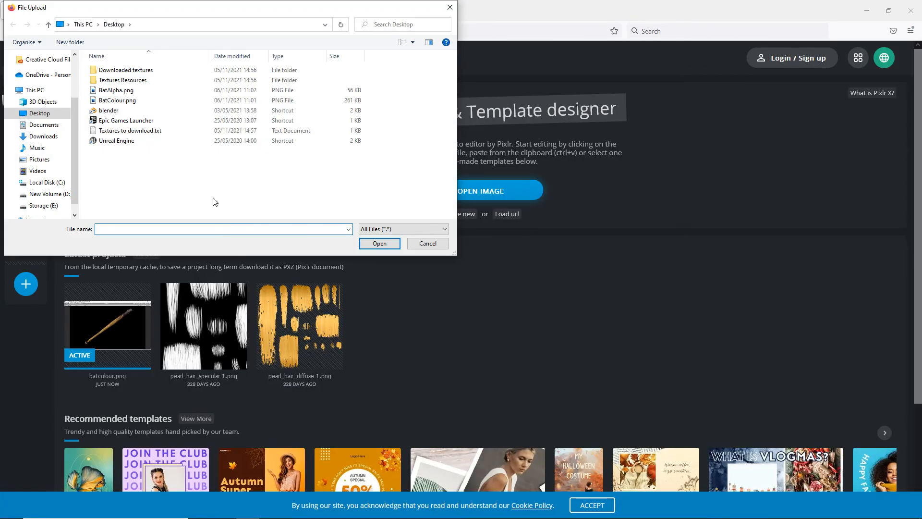
double_click(103, 90)
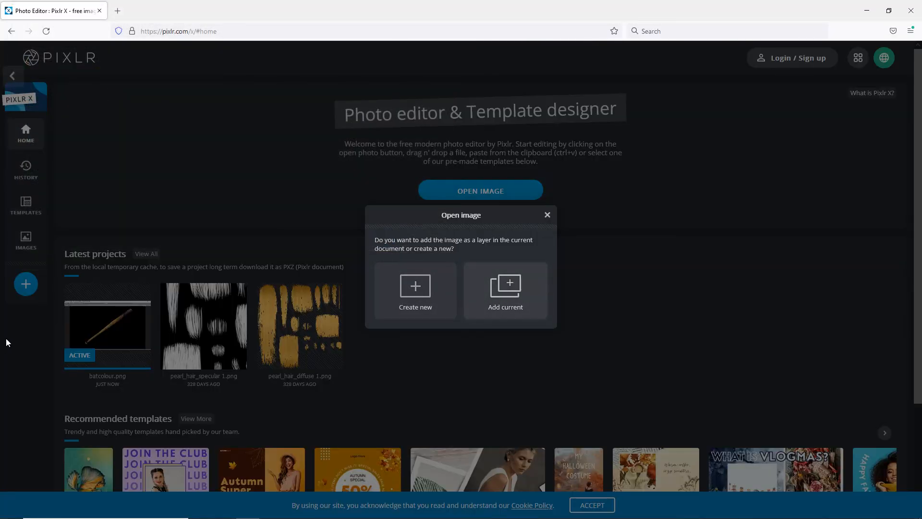
left_click(506, 297)
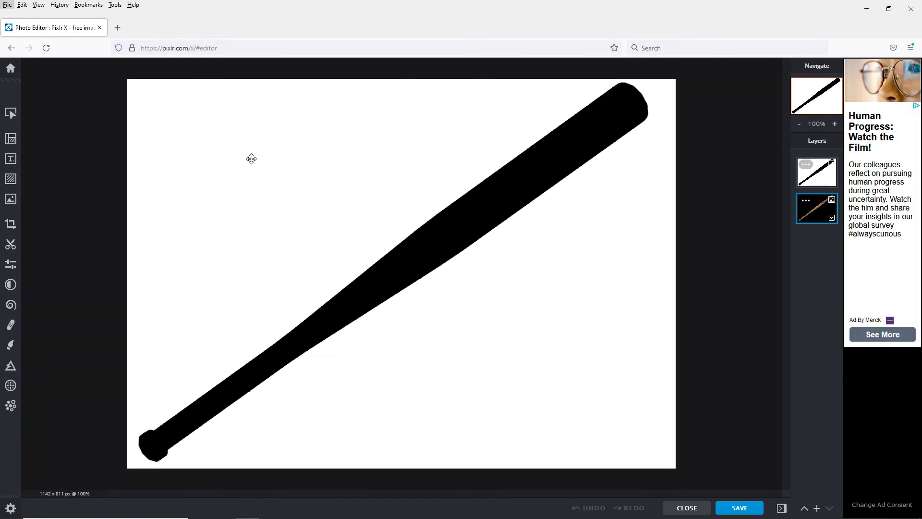
left_click(712, 220)
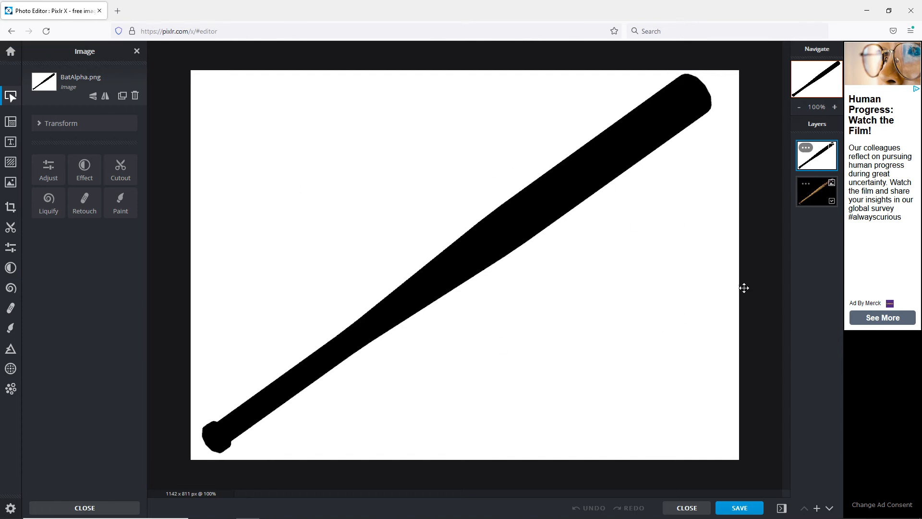
- Switch from Pixlr X to the advanced Pixlr E editor and open the latest batcolour.png project there
left_click(10, 52)
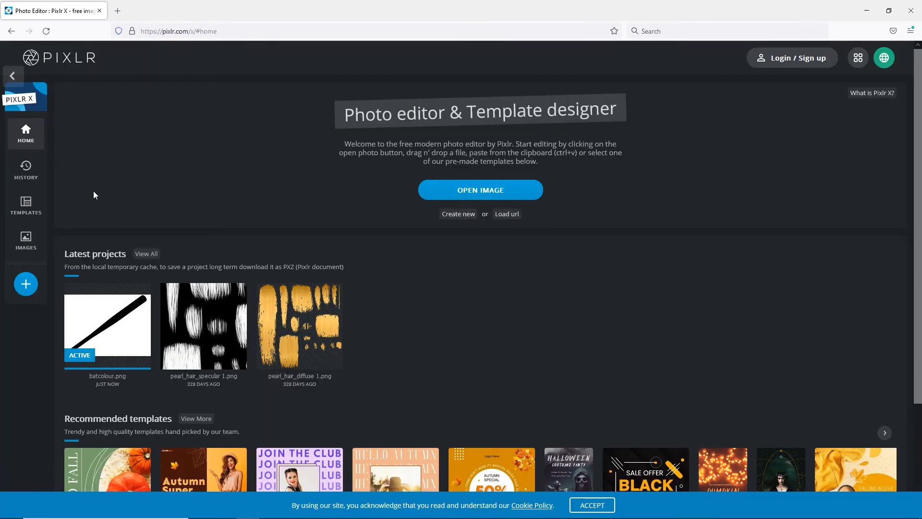
left_click(43, 62)
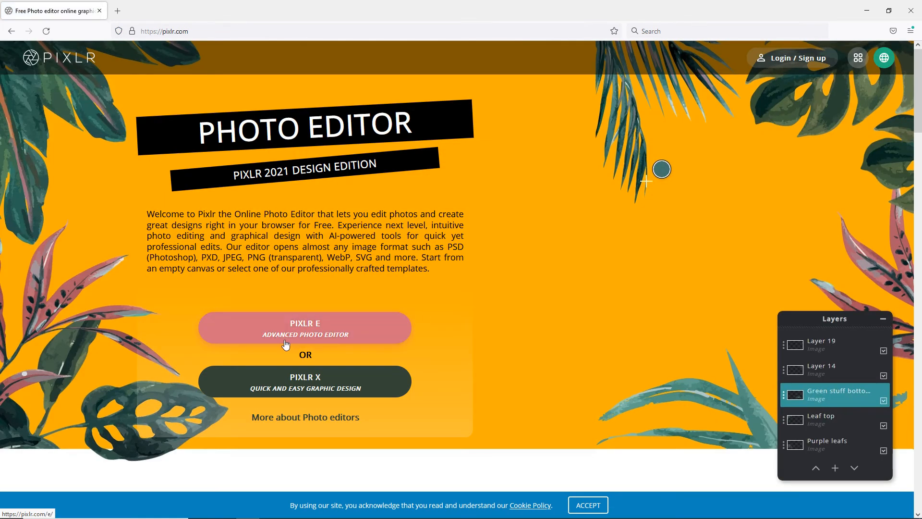
left_click(326, 331)
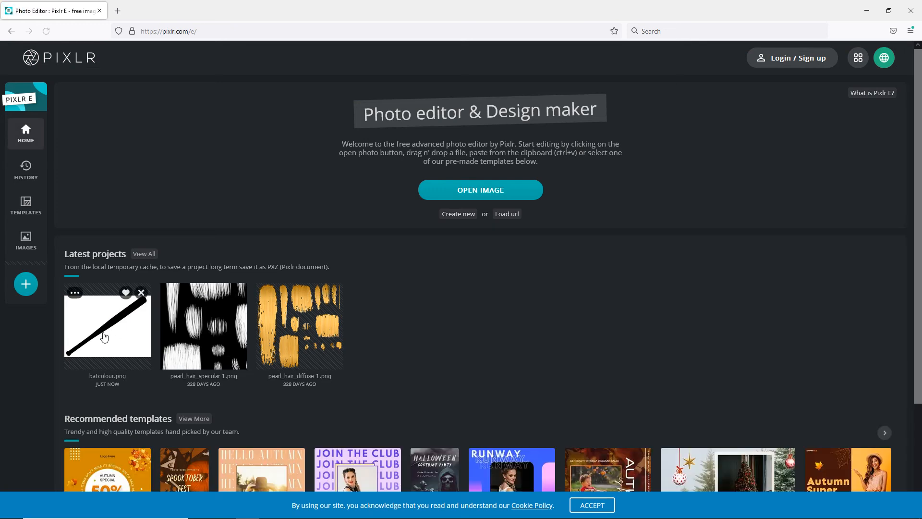
left_click(104, 337)
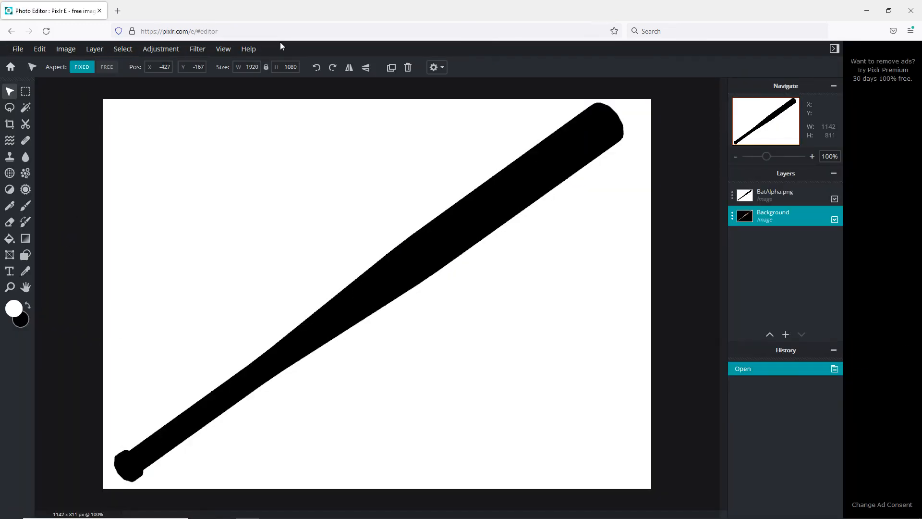
- Invert the colours of the BatAlpha.png layer and apply an AI Auto Mask to it
left_click(779, 199)
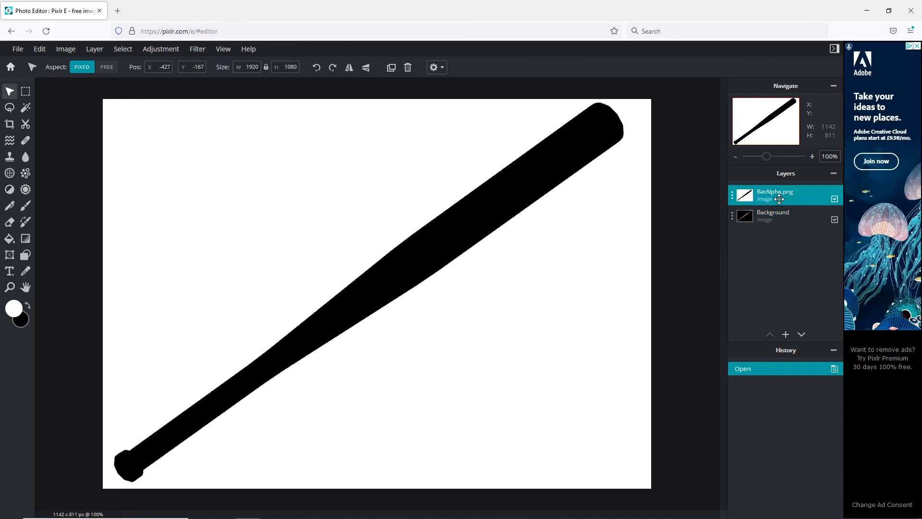
left_click(163, 50)
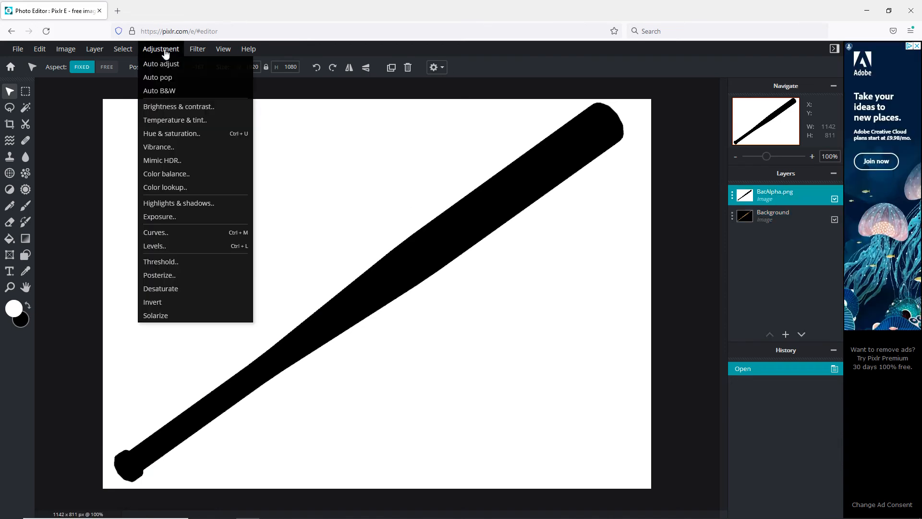
left_click(158, 304)
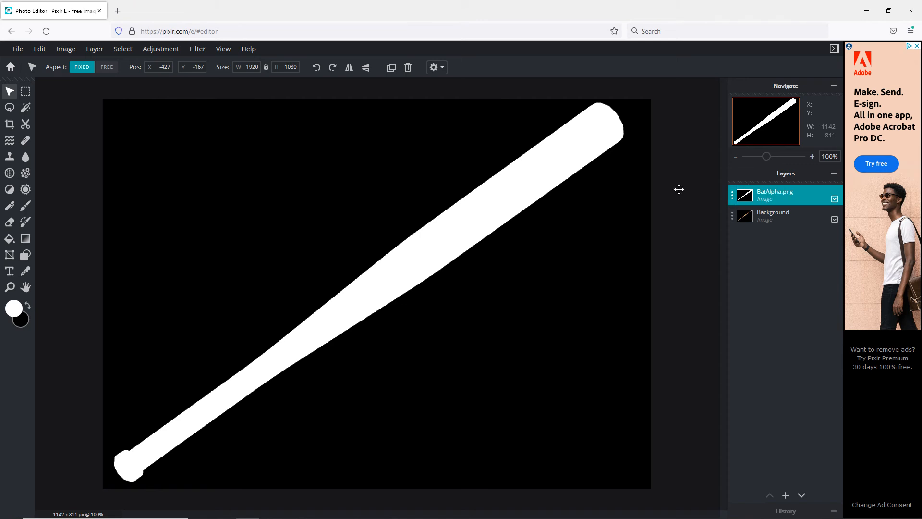
left_click(88, 50)
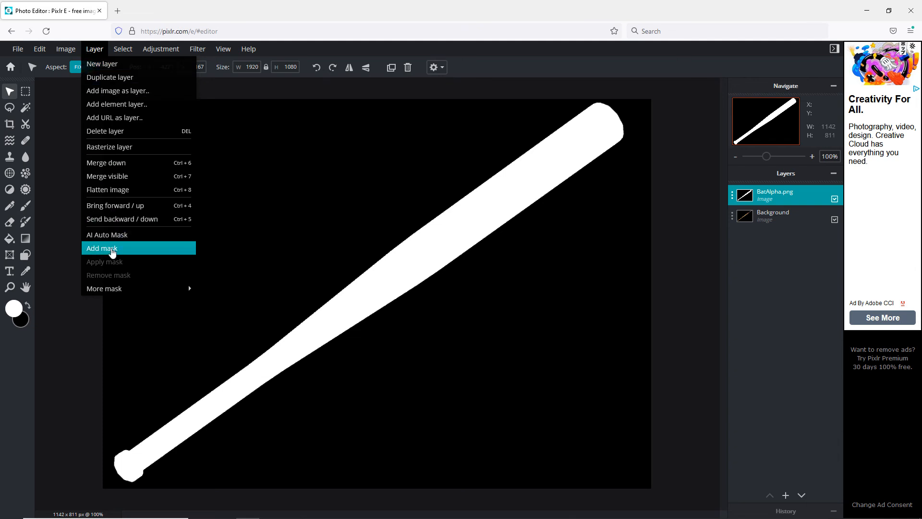
left_click(130, 238)
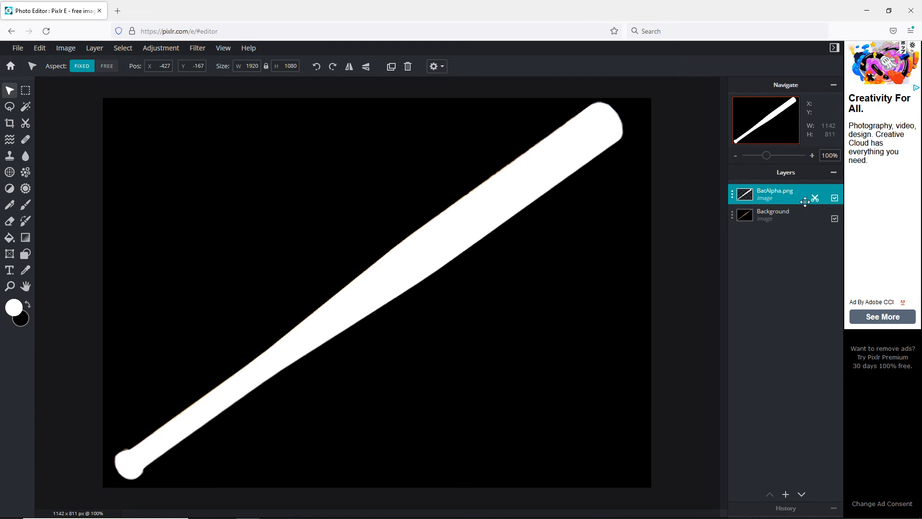
- Set the BatAlpha.png layer's blend mode to Alpha / Erase and close its layer settings
left_click(765, 193)
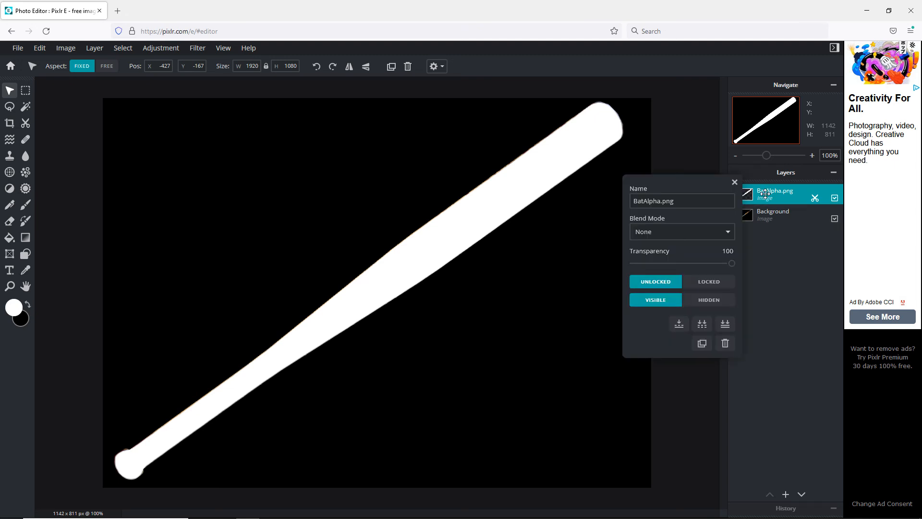
left_click(673, 232)
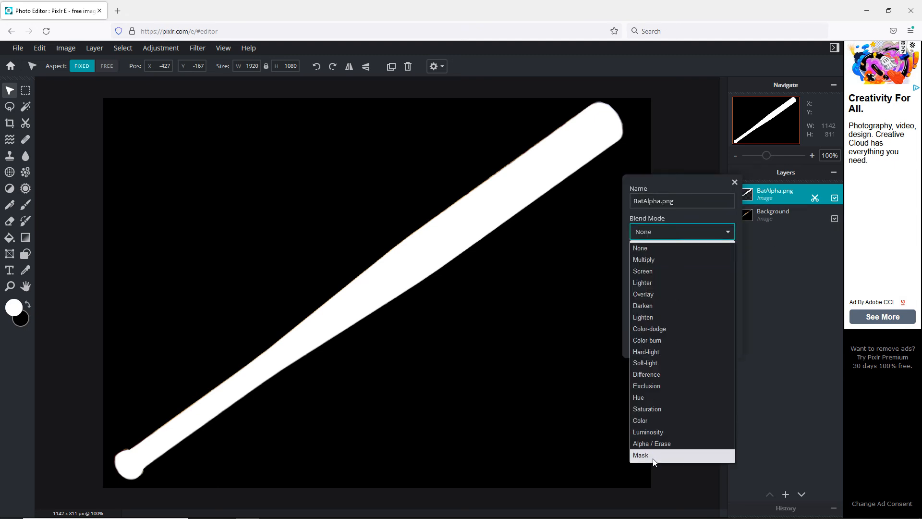
left_click(650, 443)
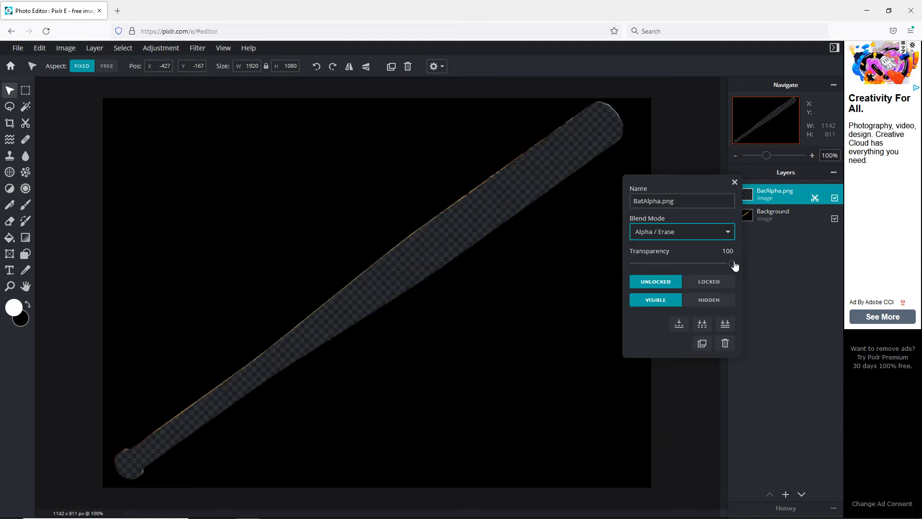
left_click(794, 255)
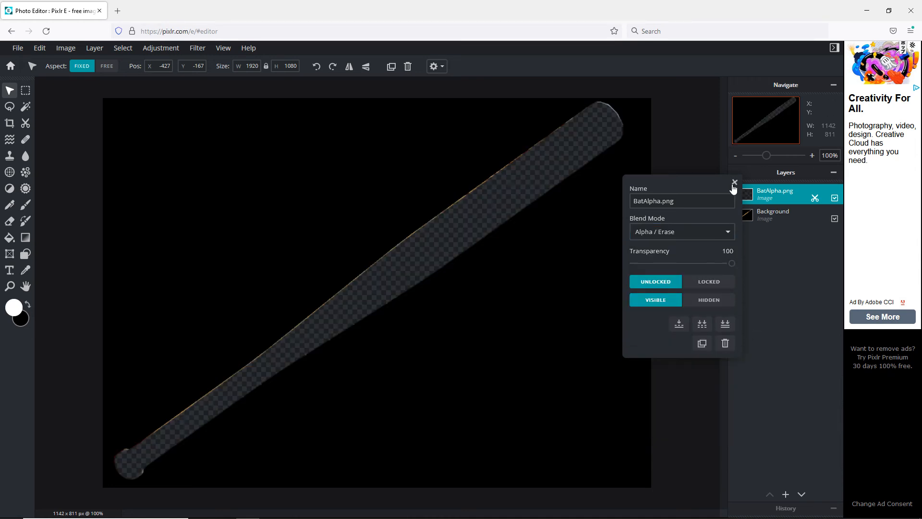
left_click(734, 183)
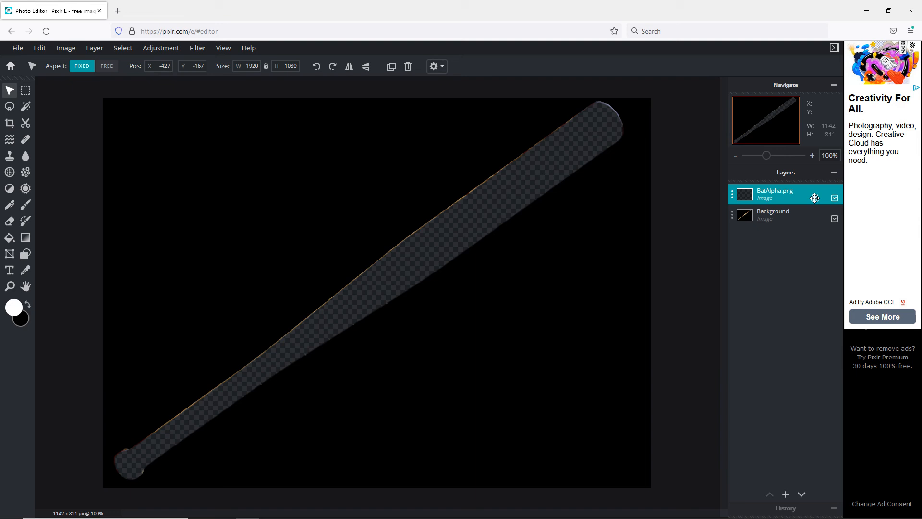
- Change the BatAlpha.png layer's blend mode to Mask and close its layer settings
left_click(758, 194)
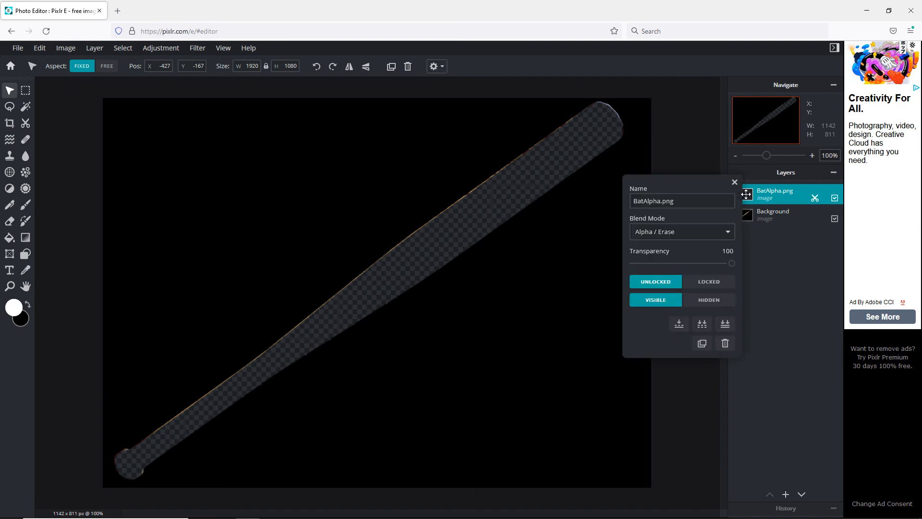
left_click(689, 241)
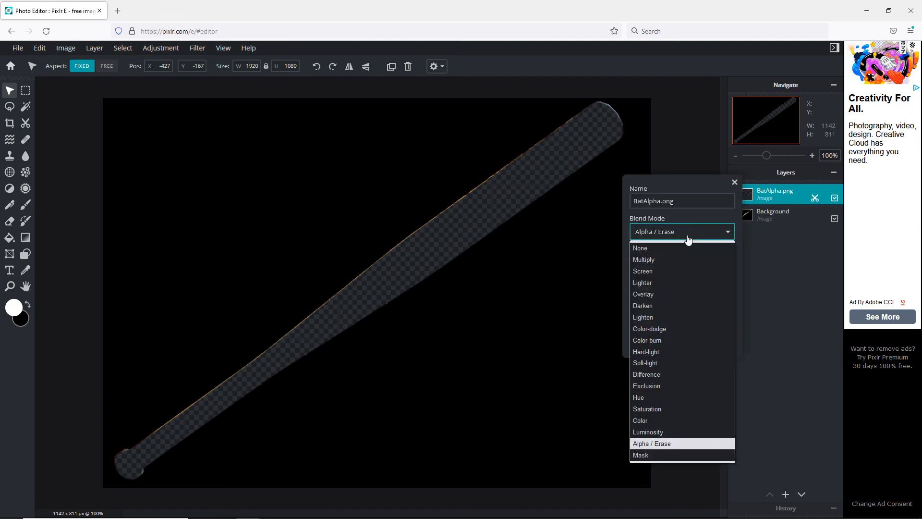
left_click(651, 456)
left_click(735, 182)
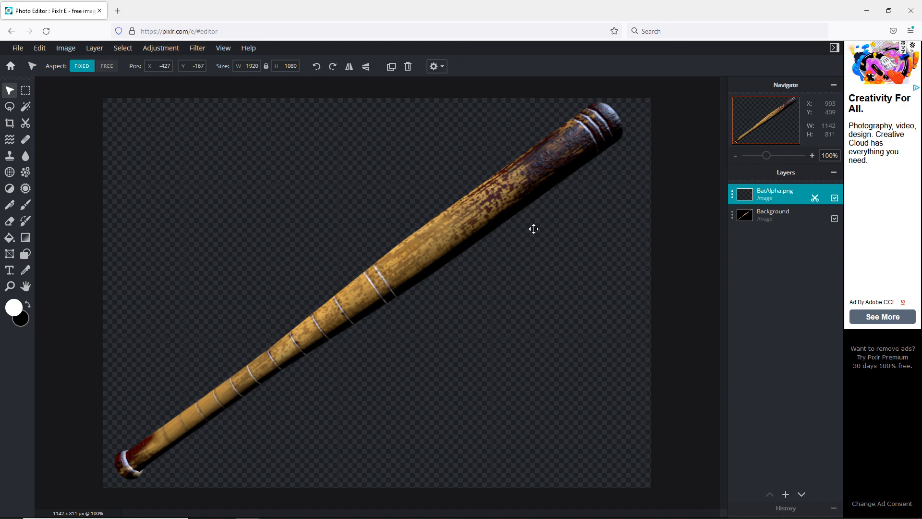
- Resize the whole image to a height of 200 pixels, keeping proportions constrained
left_click(66, 48)
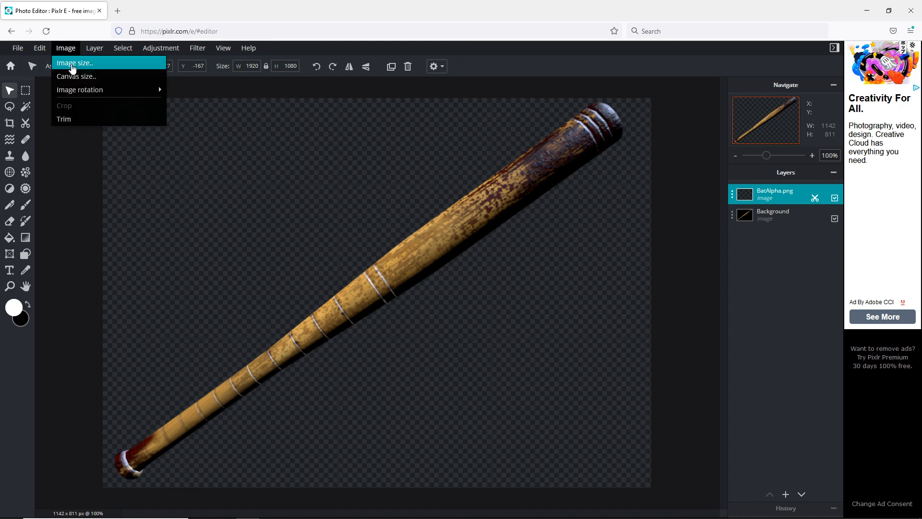
left_click(71, 64)
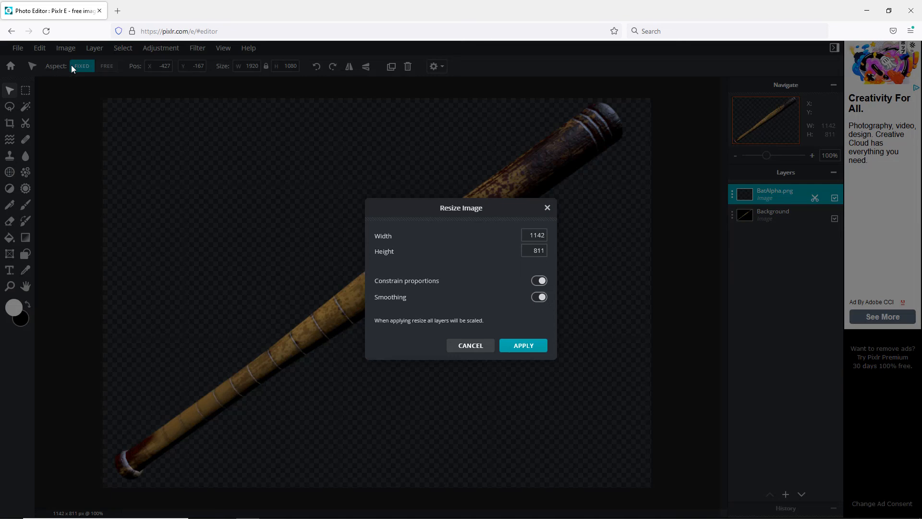
double_click(532, 250)
type("200")
key("Return")
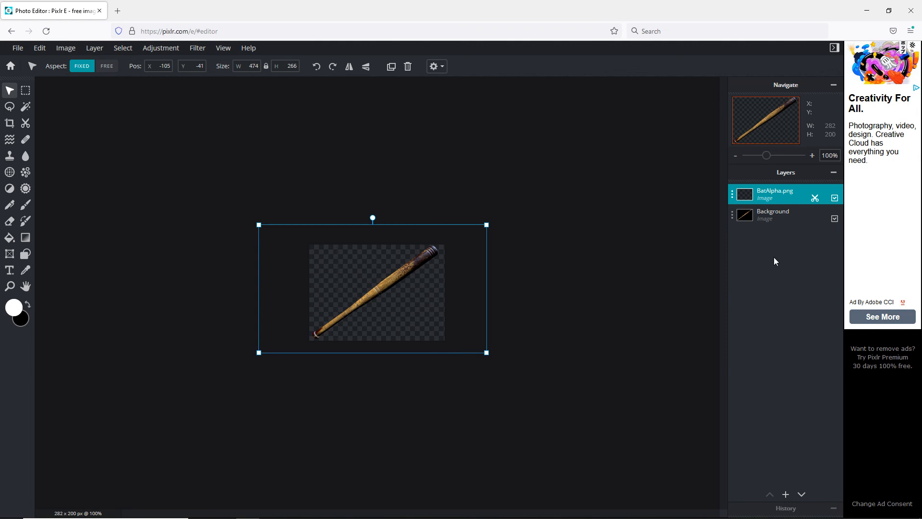
- Quick export the masked bat image as a PNG and save the file BatColour.png.png to disk
left_click(16, 49)
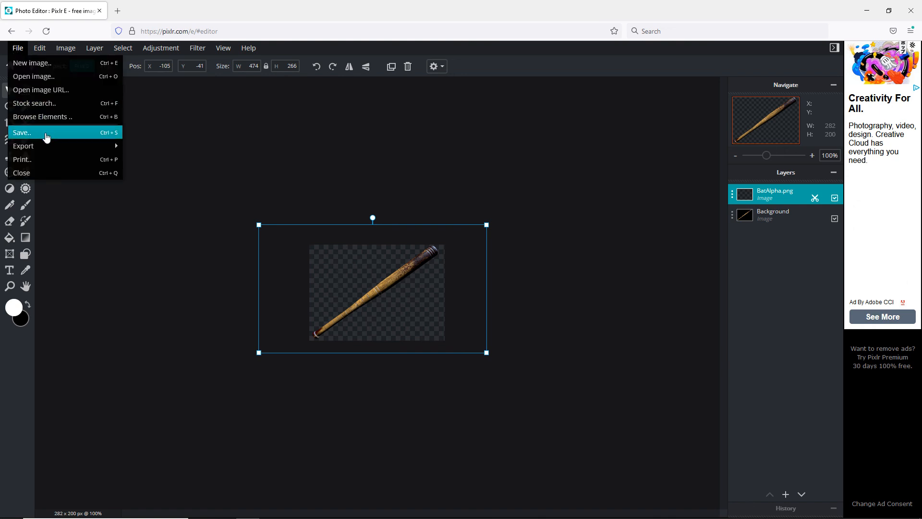
mouse_move(56, 152)
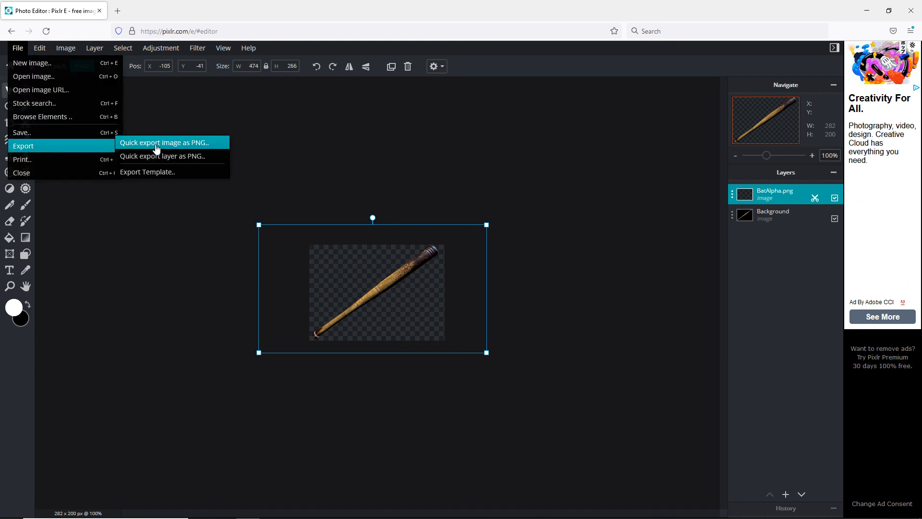
left_click(206, 144)
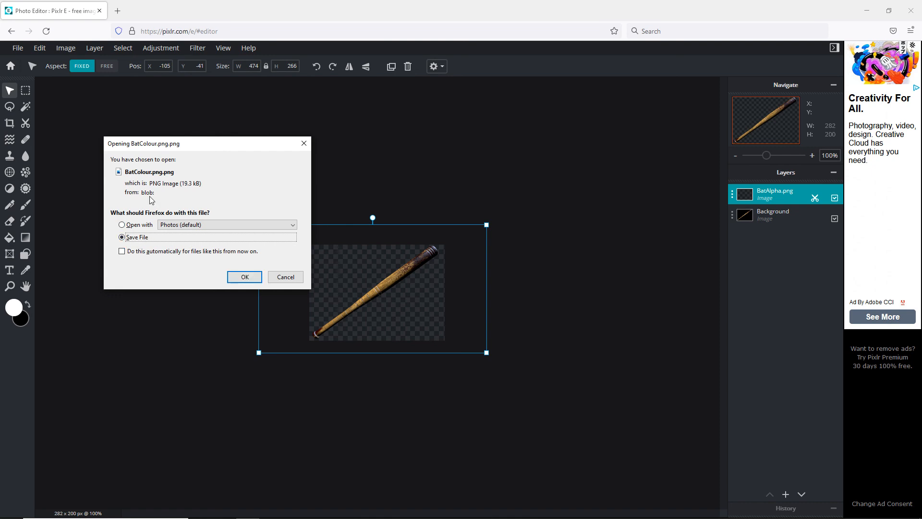
left_click(250, 277)
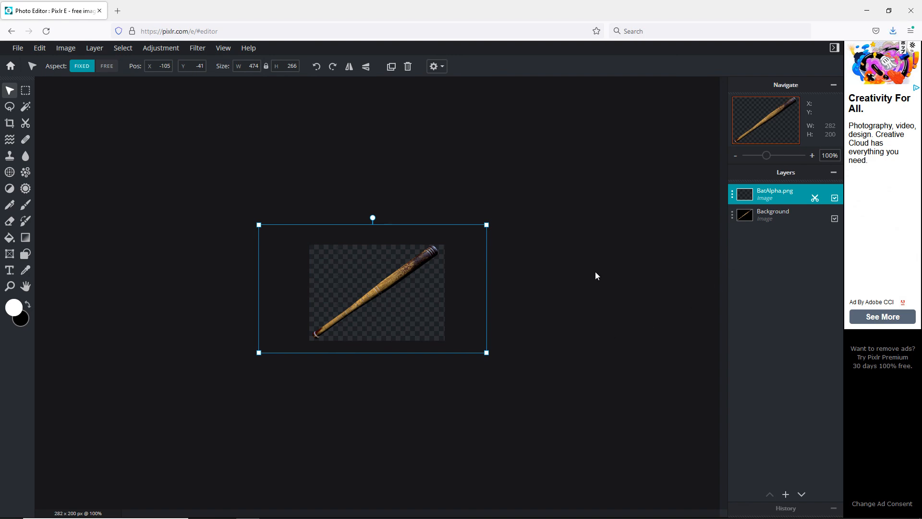
- Switch to the desktop, view BatAlpha.png in the image viewer, and close it
left_click(867, 10)
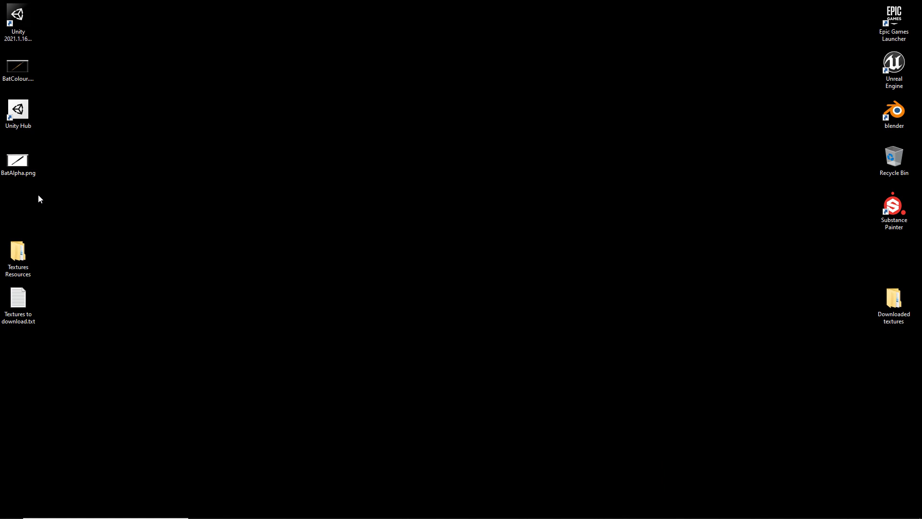
double_click(18, 161)
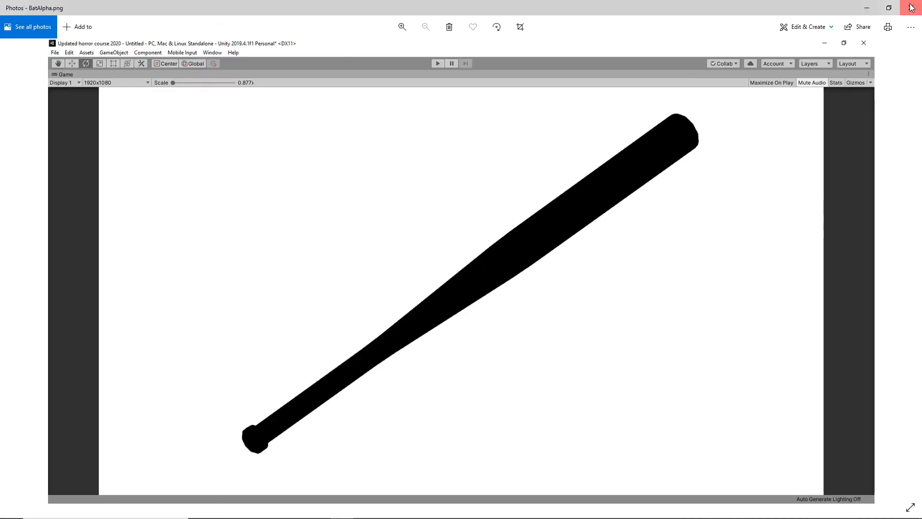
left_click(911, 8)
left_click(494, 316)
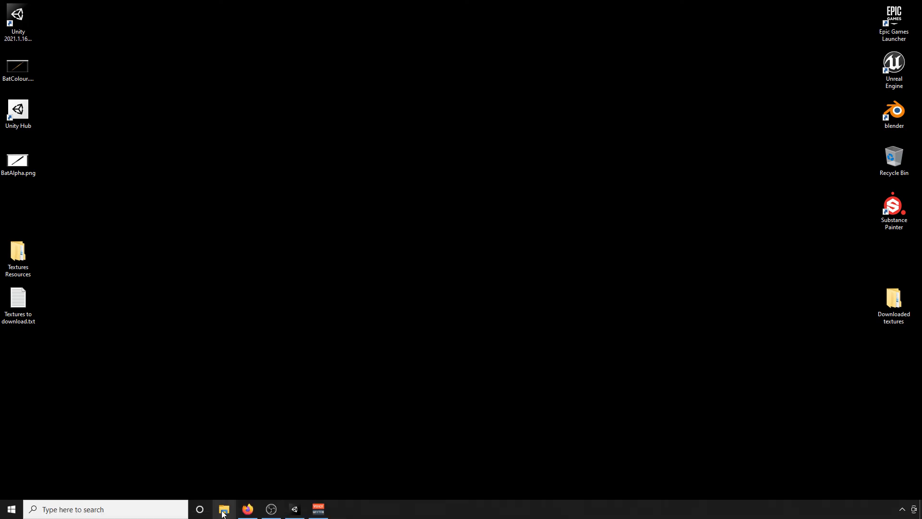
- View the exported BatColour.png.png from the Downloads folder, close its windows, and return to Pixlr E in Firefox
left_click(224, 510)
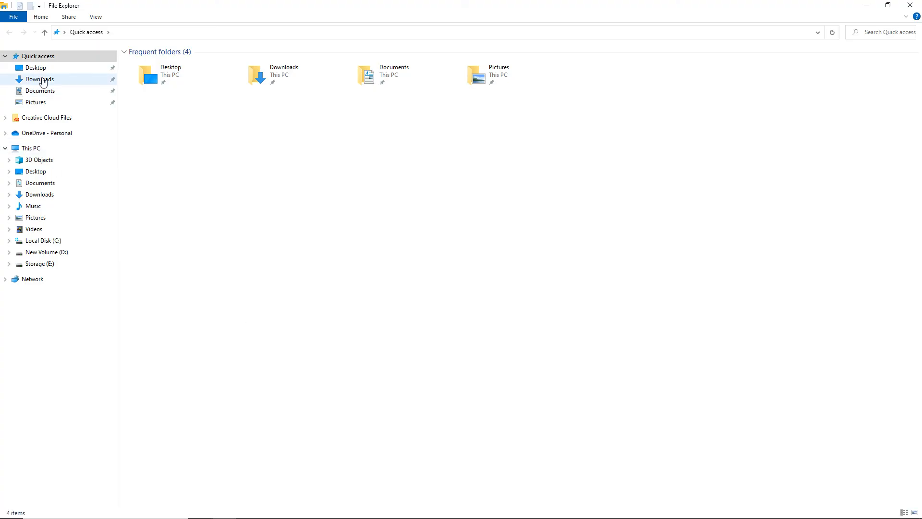
left_click(42, 80)
double_click(165, 77)
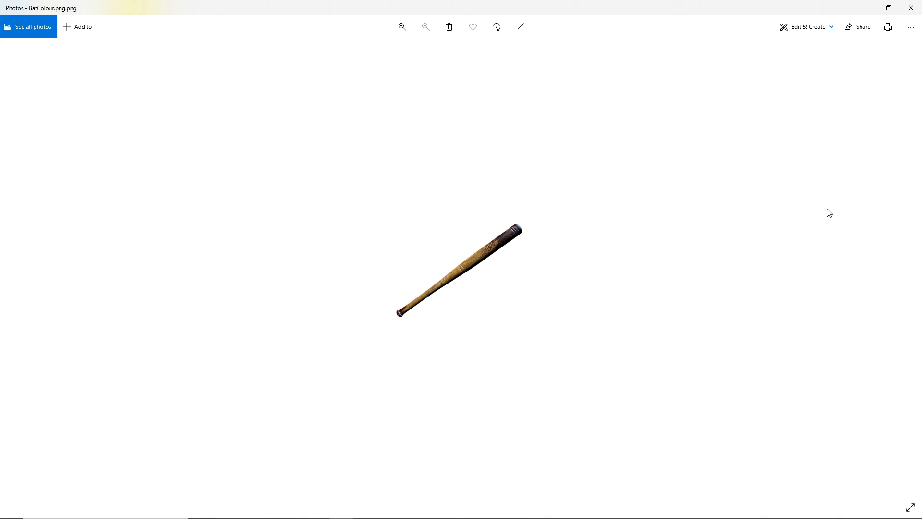
left_click(911, 8)
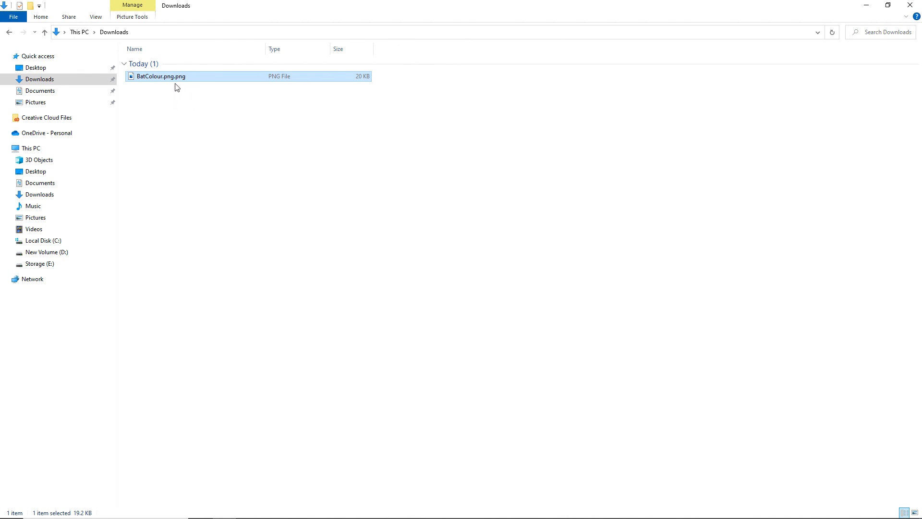
left_click(911, 5)
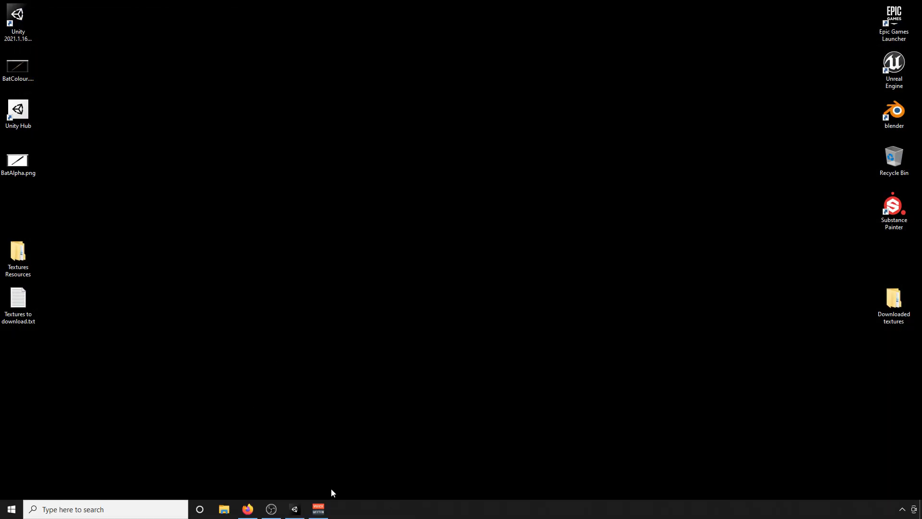
left_click(248, 509)
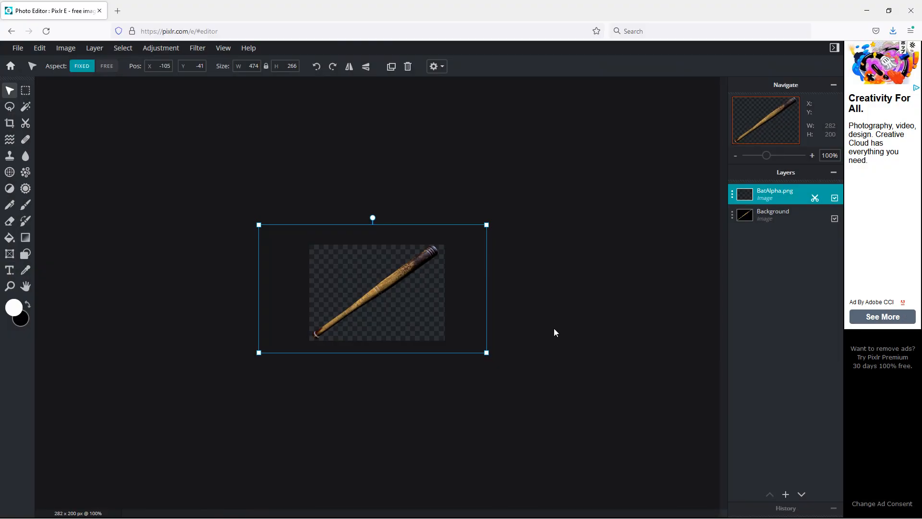